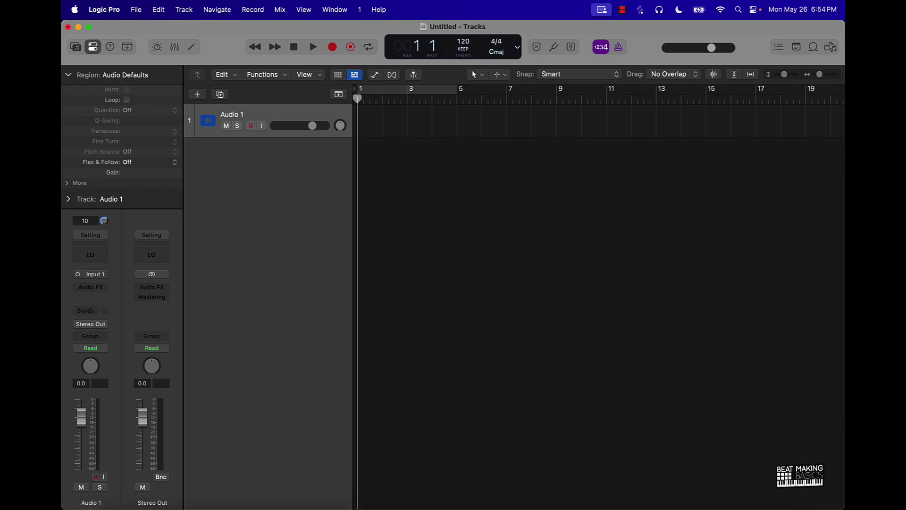
Step: Bring Chrome forward and go from the pricing page to the Audimee home page
mouse_move(614, 498)
click(714, 490)
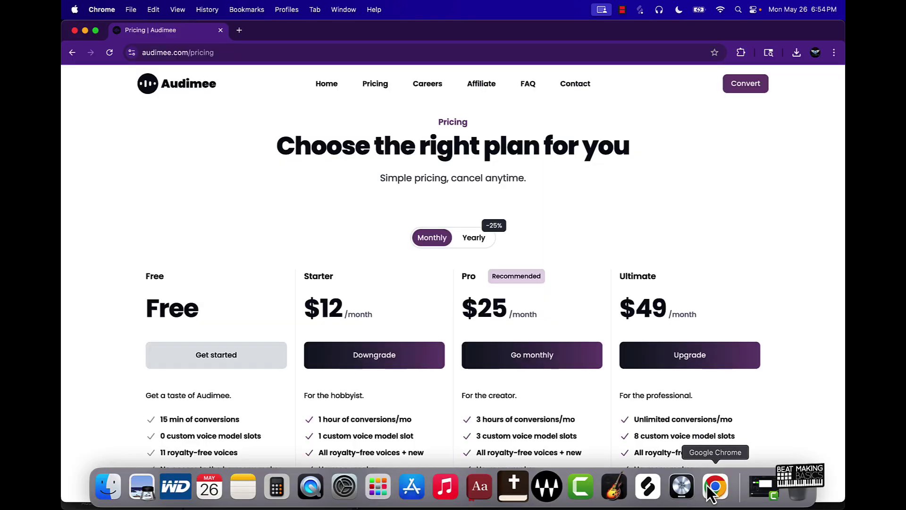
click(221, 105)
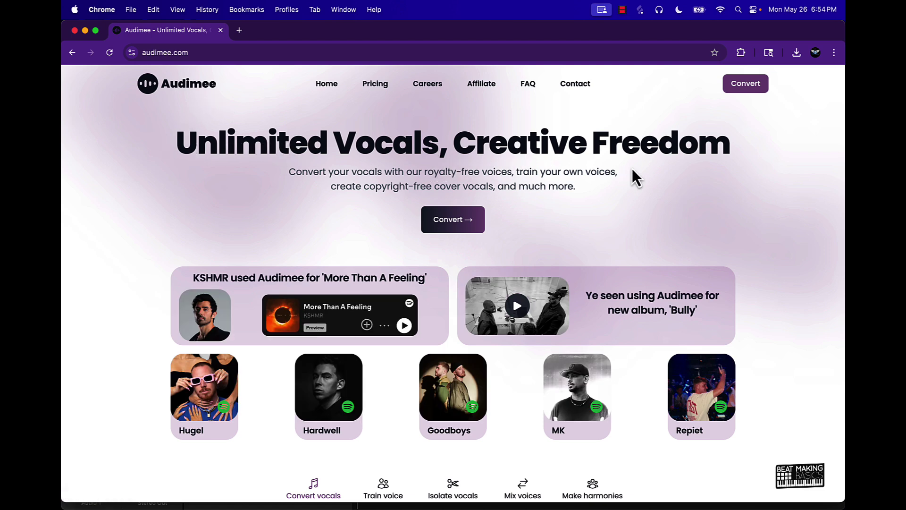
Step: Browse the Train voice, Isolate vocals, Mix voices and Make harmonies showcases on the homepage
scroll(522, 215, down, 4)
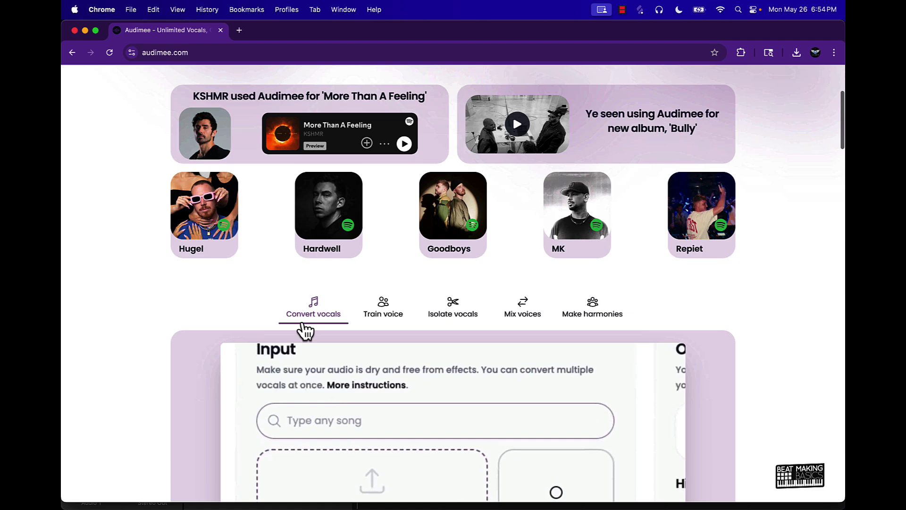
scroll(404, 326, down, 2)
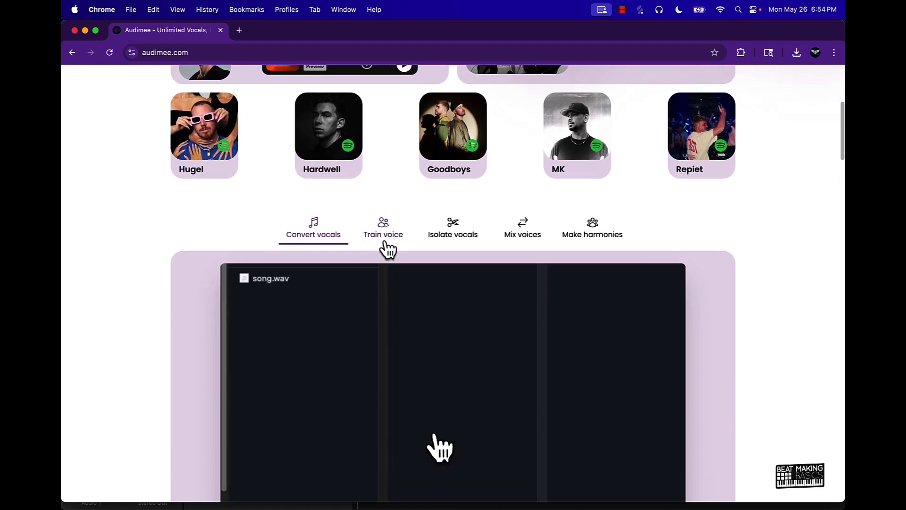
click(384, 247)
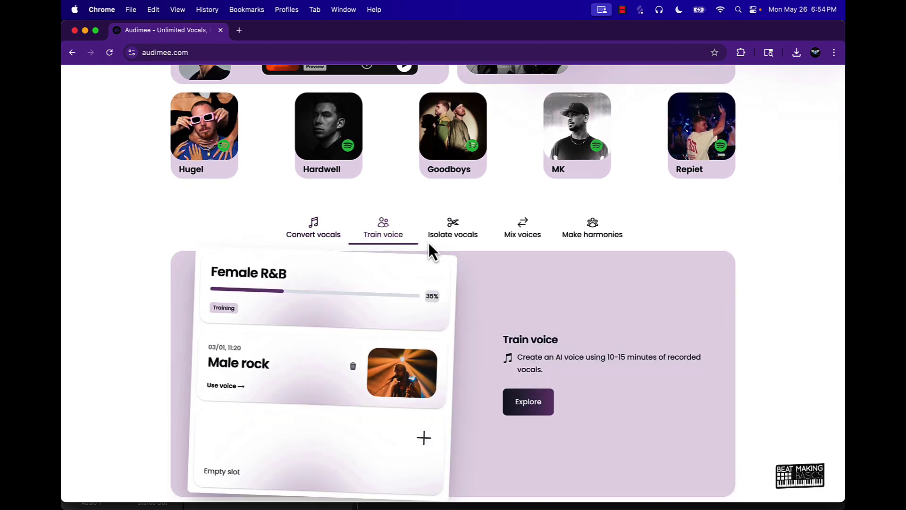
scroll(425, 250, down, 1)
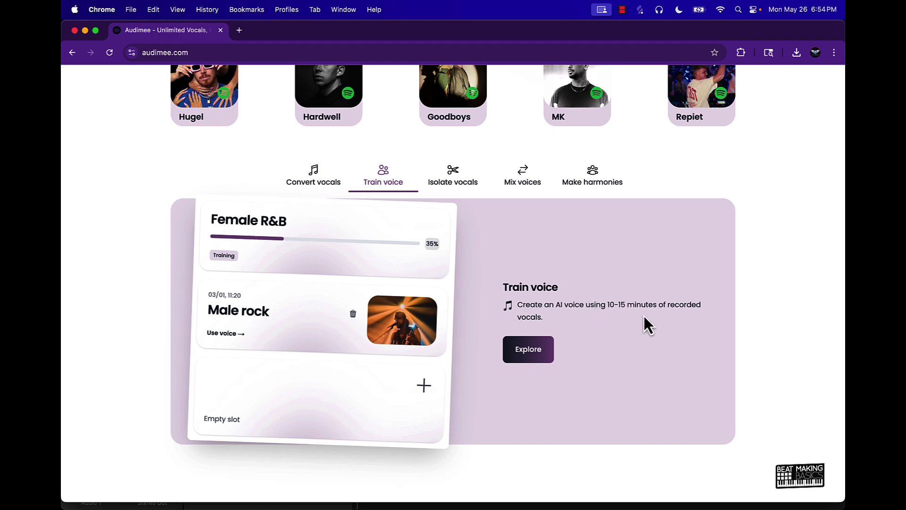
click(457, 177)
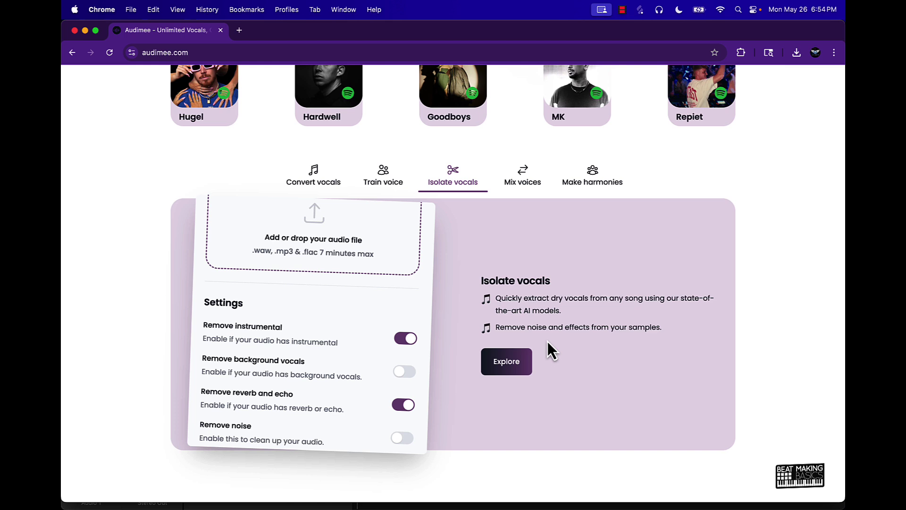
click(522, 185)
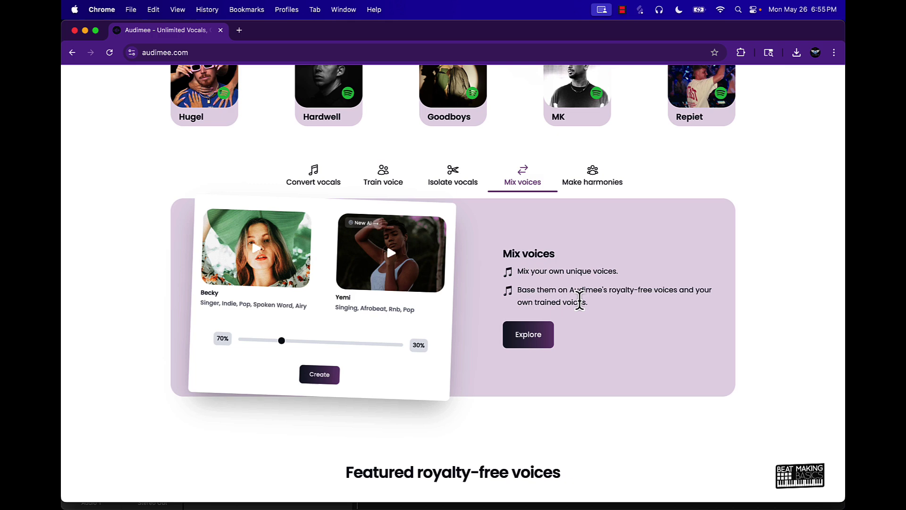
click(599, 187)
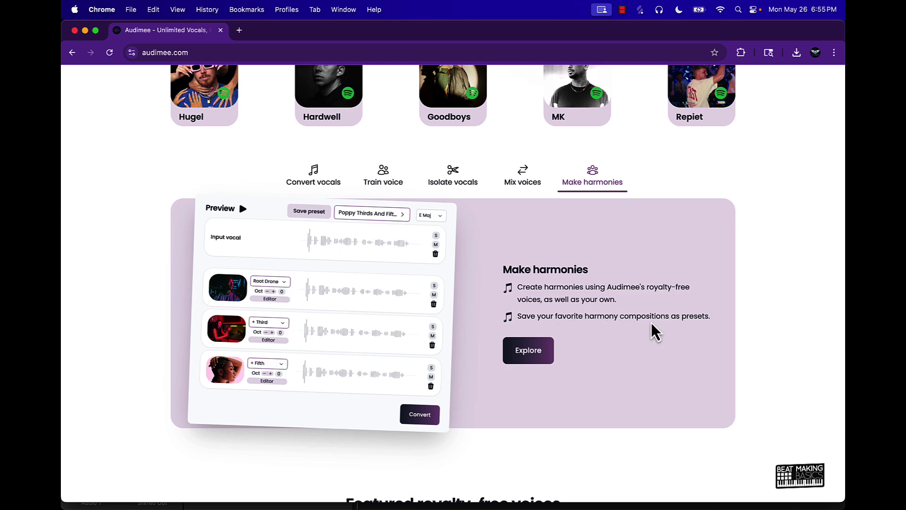
Step: Show the Convert vocals showcase, scroll through the featured royalty-free voices, then scroll back up
click(313, 177)
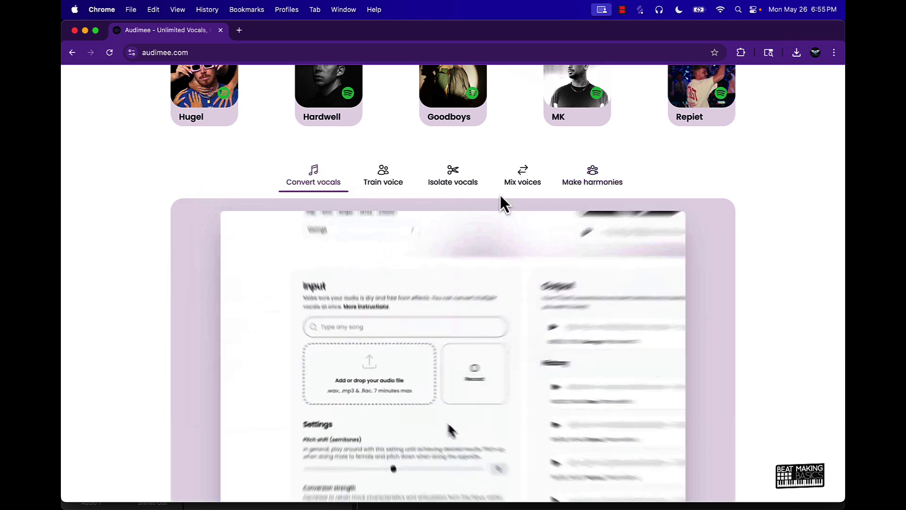
scroll(244, 168, up, 7)
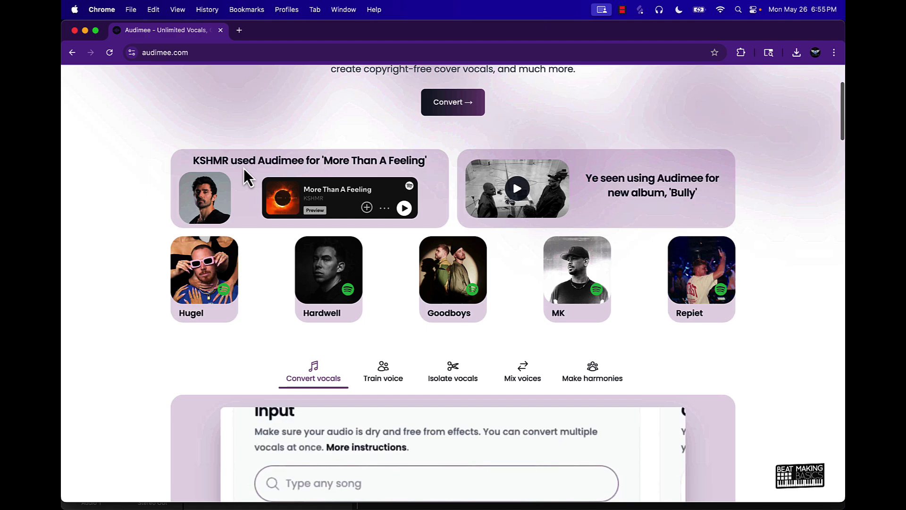
scroll(282, 219, down, 12)
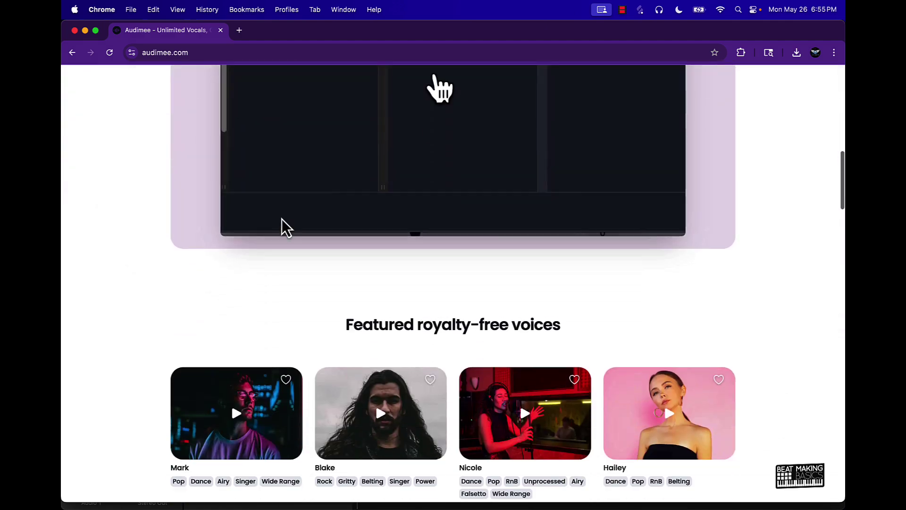
scroll(282, 220, down, 5)
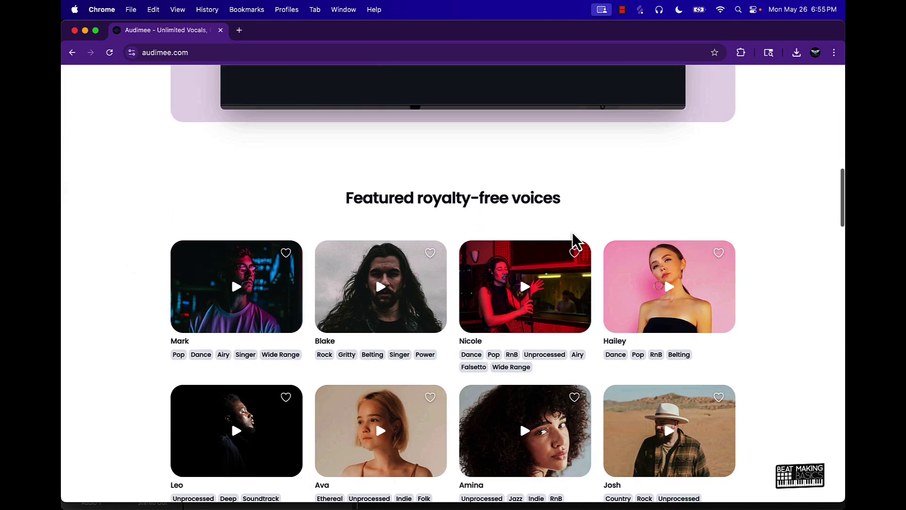
scroll(347, 220, down, 1)
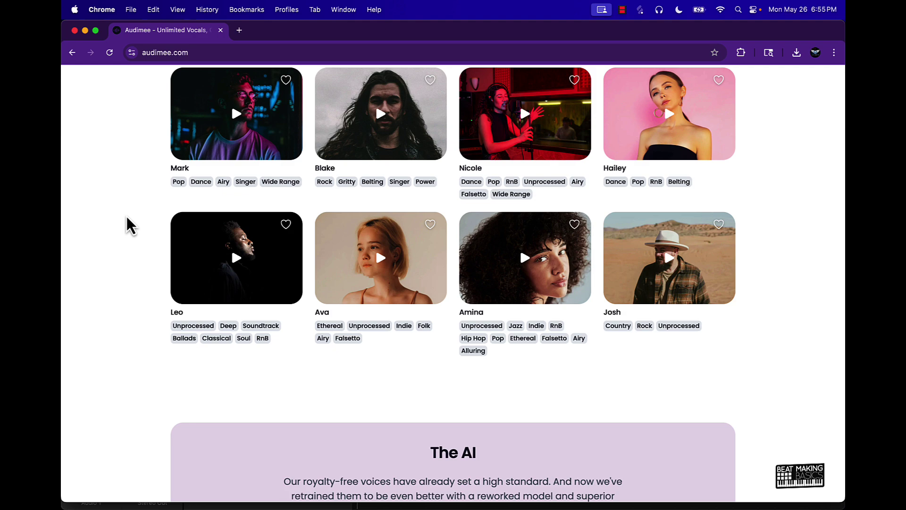
scroll(127, 217, up, 20)
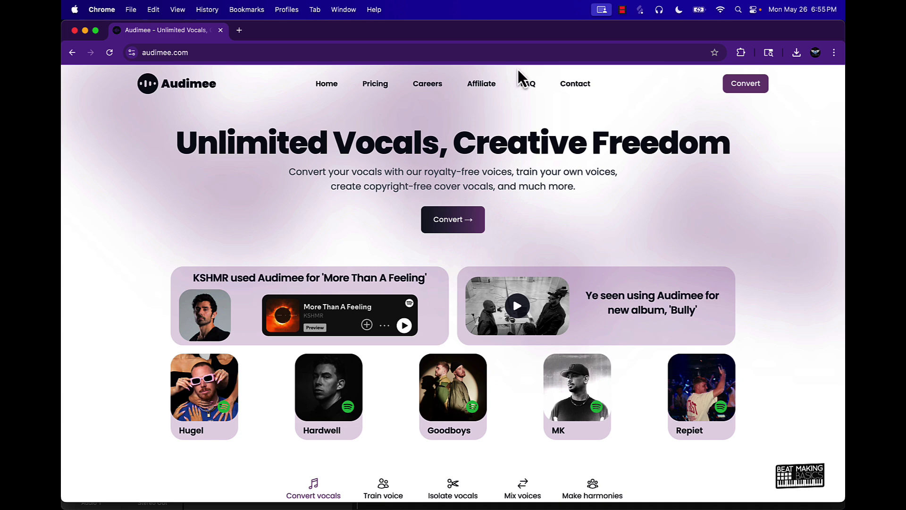
Step: On the pricing page, compare yearly and monthly plan prices, leaving monthly billing shown
click(369, 85)
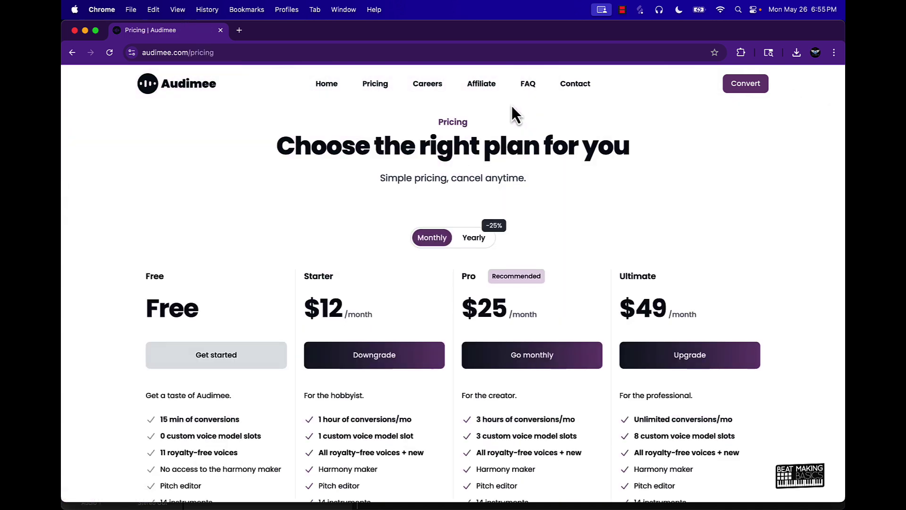
scroll(189, 277, down, 3)
scroll(156, 269, up, 3)
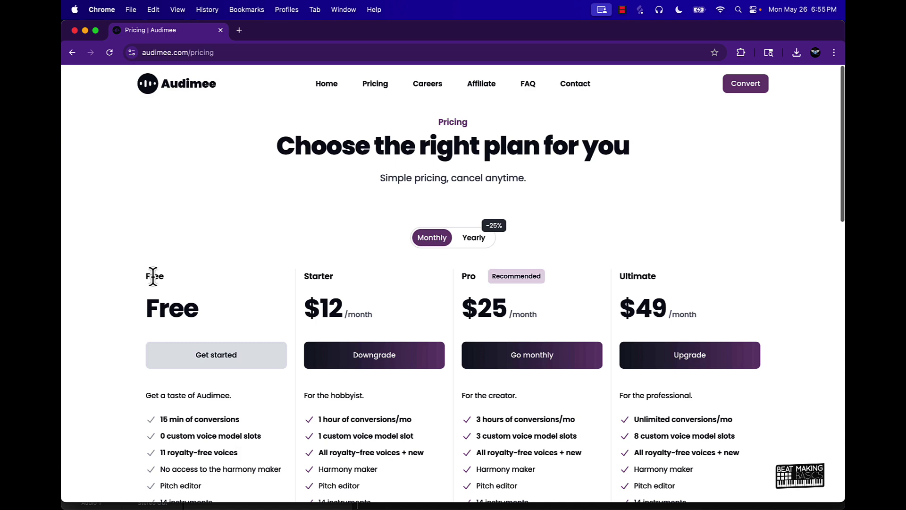
scroll(95, 298, down, 4)
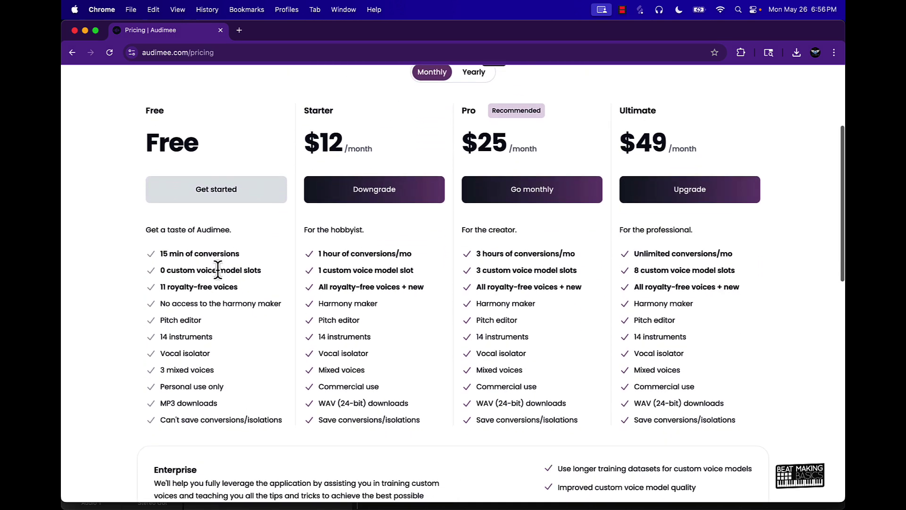
scroll(279, 268, up, 3)
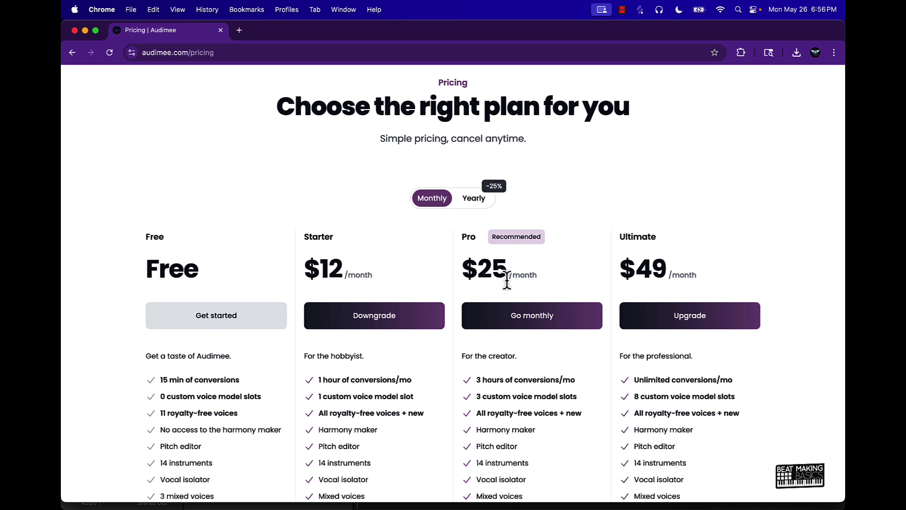
click(469, 200)
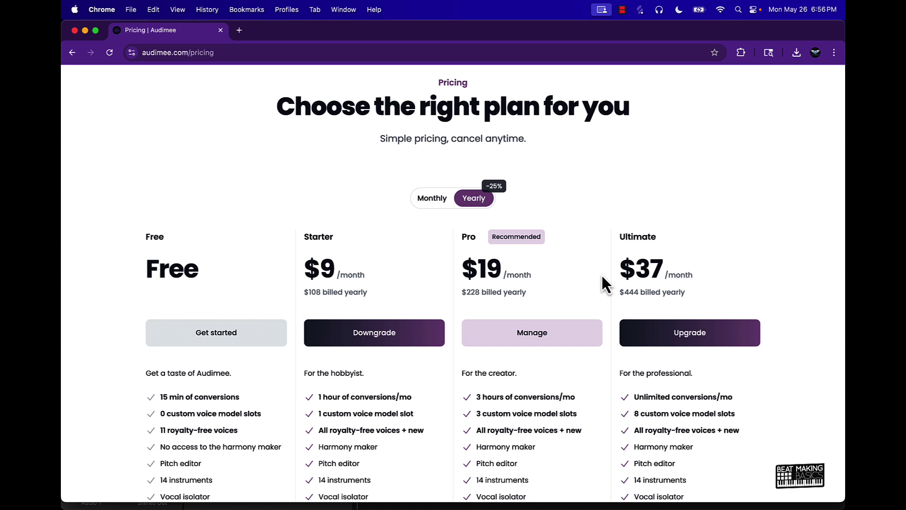
click(444, 203)
Step: Scroll back to the top of the pricing page and return to the Audimee home page
scroll(376, 335, down, 5)
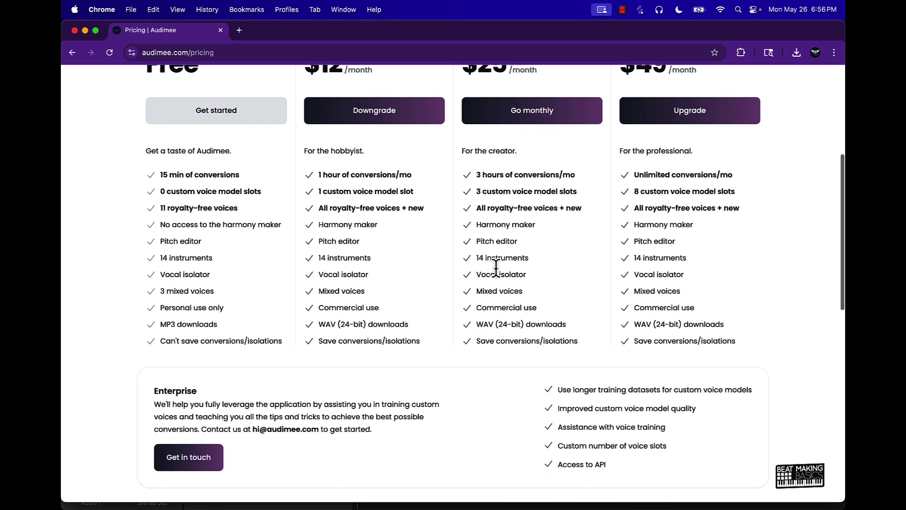
scroll(530, 208, up, 3)
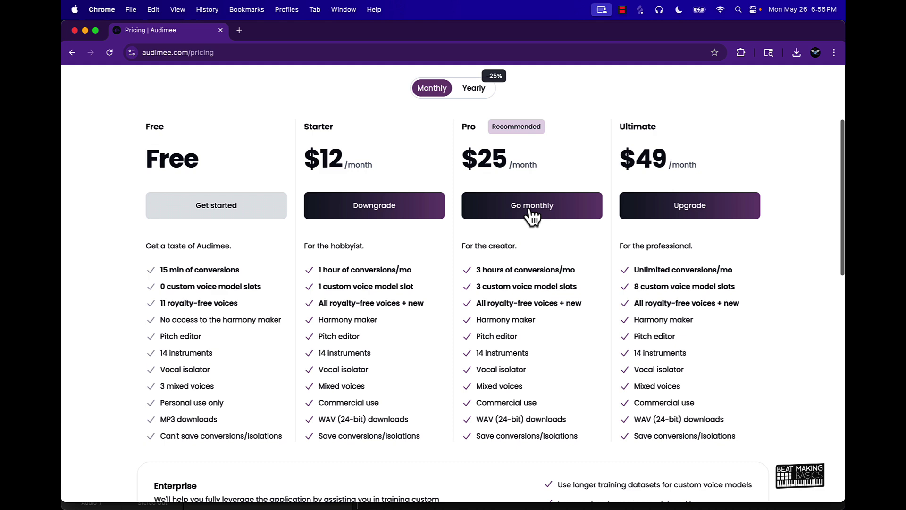
scroll(531, 215, up, 4)
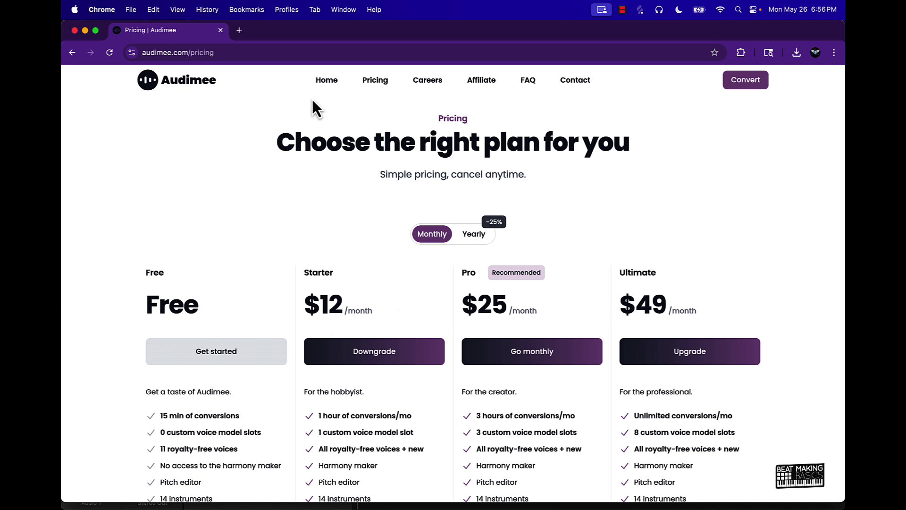
click(326, 81)
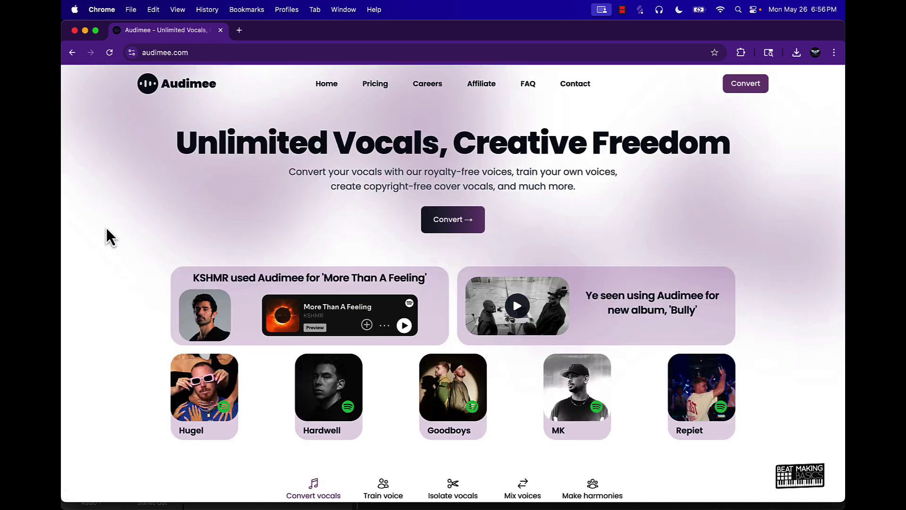
Step: Open Convert vocals and the voice picker, trying the male and female filters before clearing them
click(745, 89)
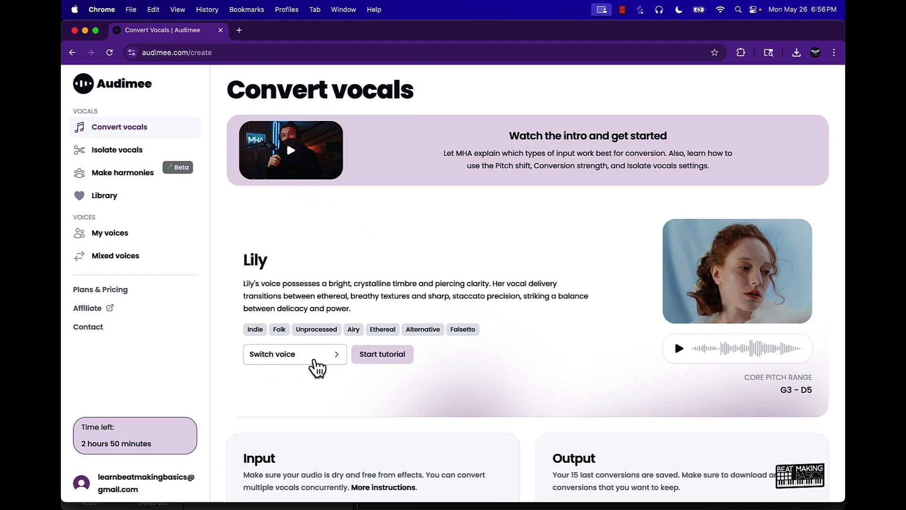
click(316, 367)
scroll(318, 367, down, 1)
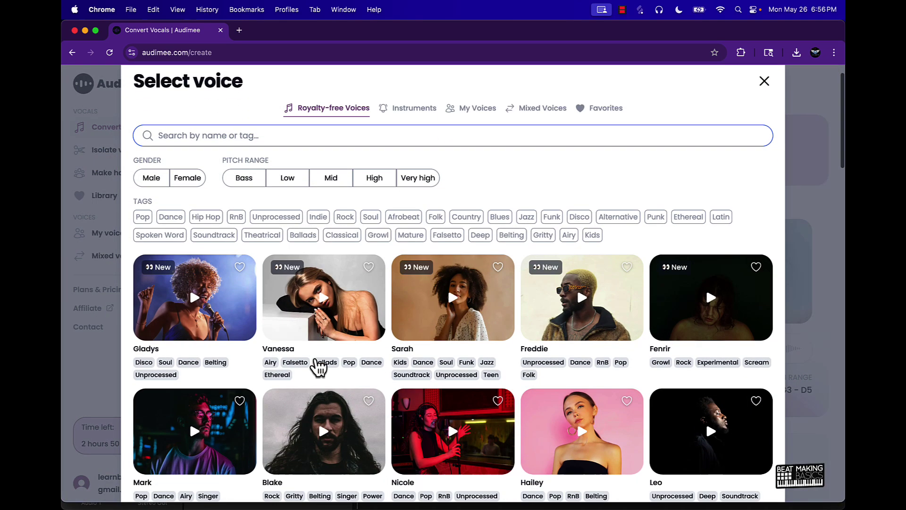
click(152, 179)
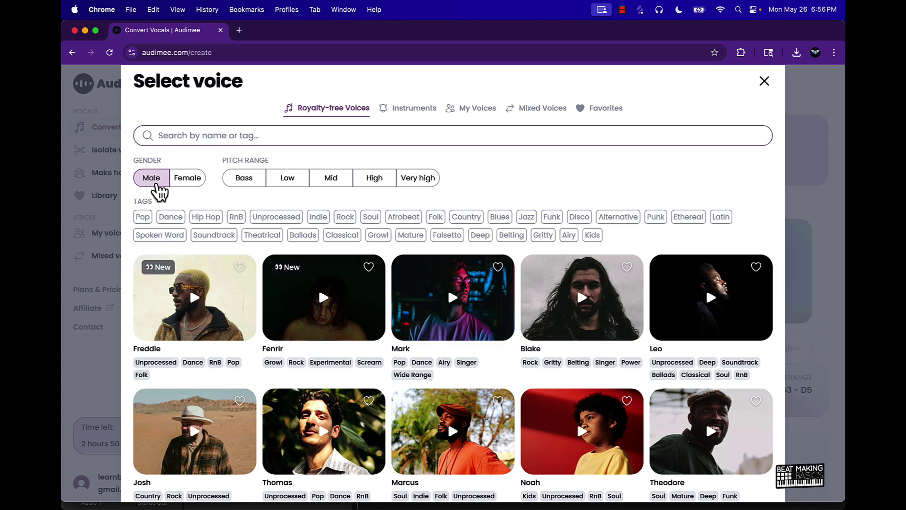
click(184, 185)
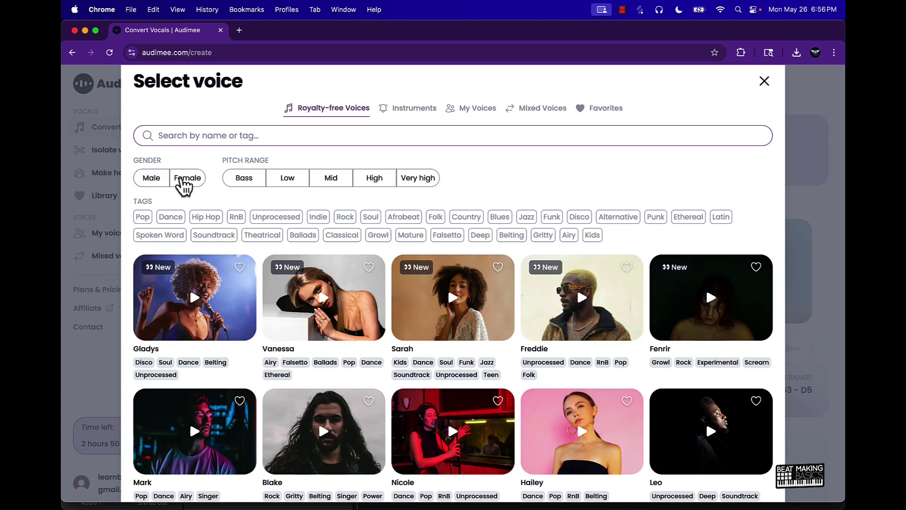
click(183, 185)
click(184, 188)
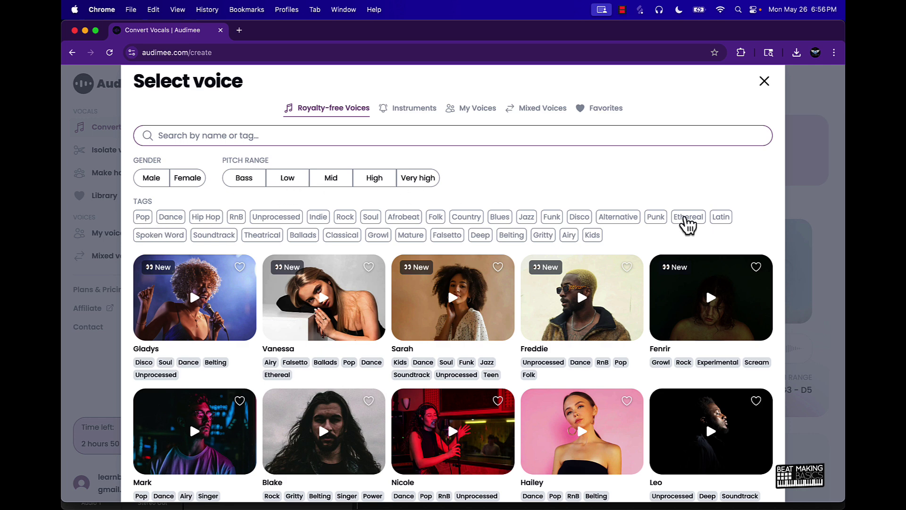
Step: Check the instrument, My Voices, Mixed Voices and Favorites tabs, then return to Royalty-free Voices
click(406, 113)
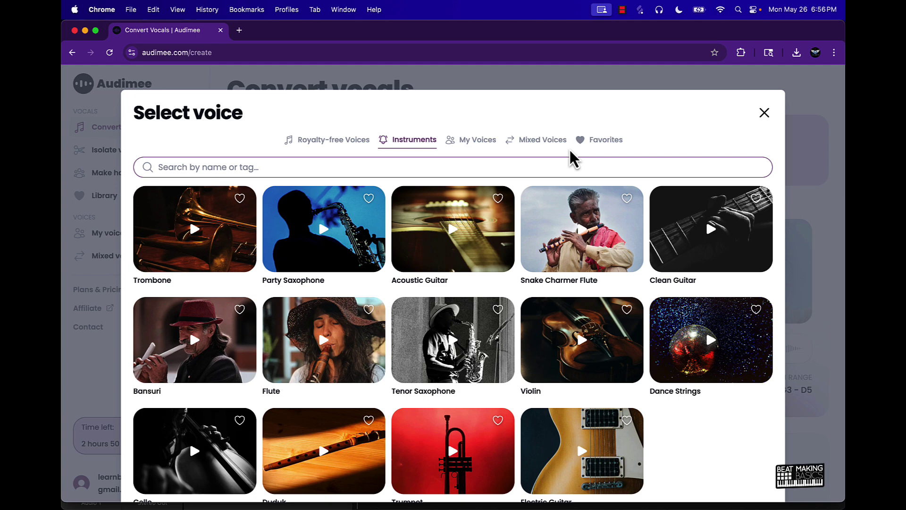
click(476, 141)
click(541, 142)
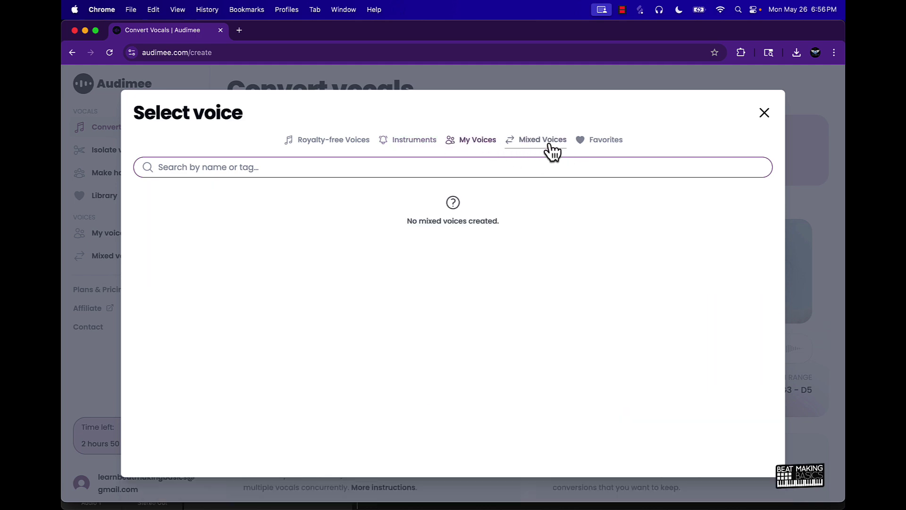
click(597, 142)
click(325, 141)
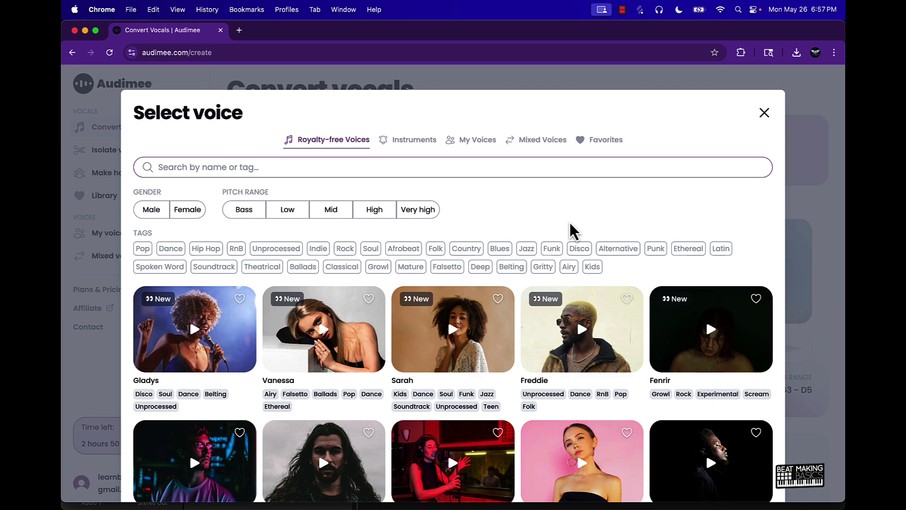
Step: Preview the Mark, Blake, Ava and Alyssa voice samples
scroll(372, 257, down, 1)
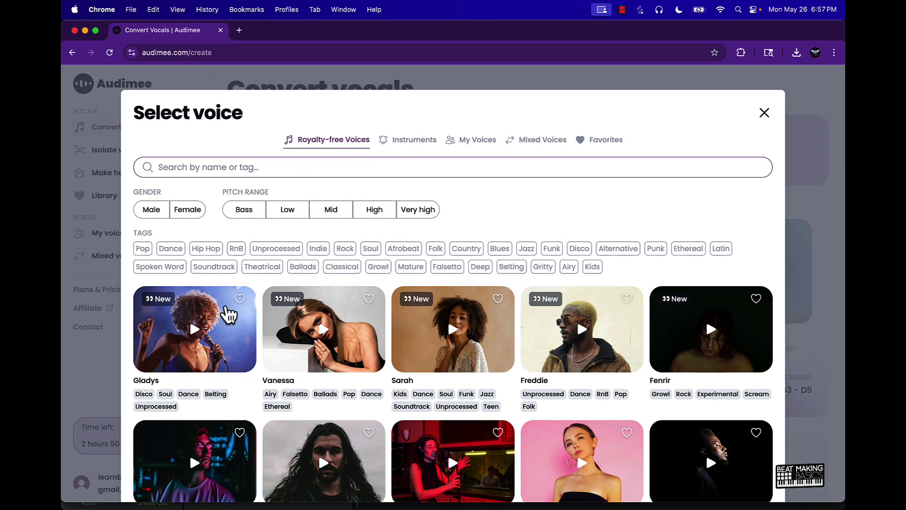
scroll(235, 313, down, 7)
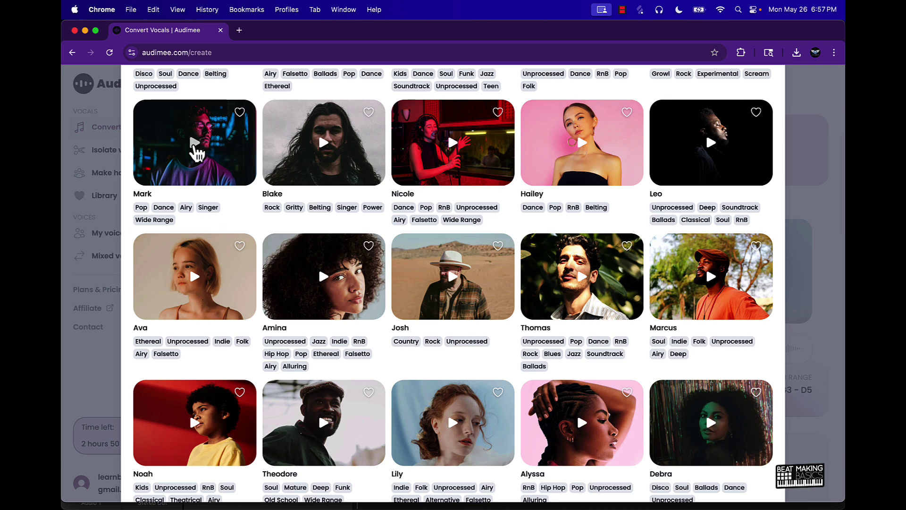
click(195, 150)
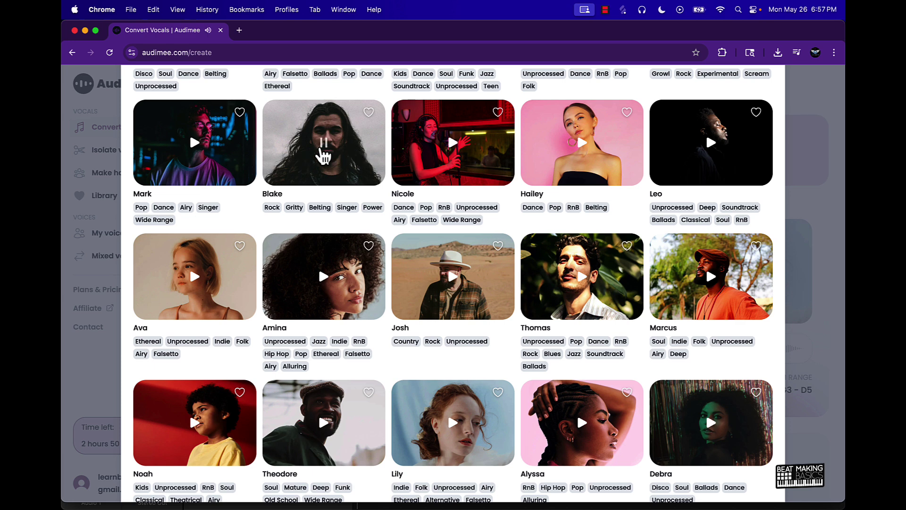
click(322, 152)
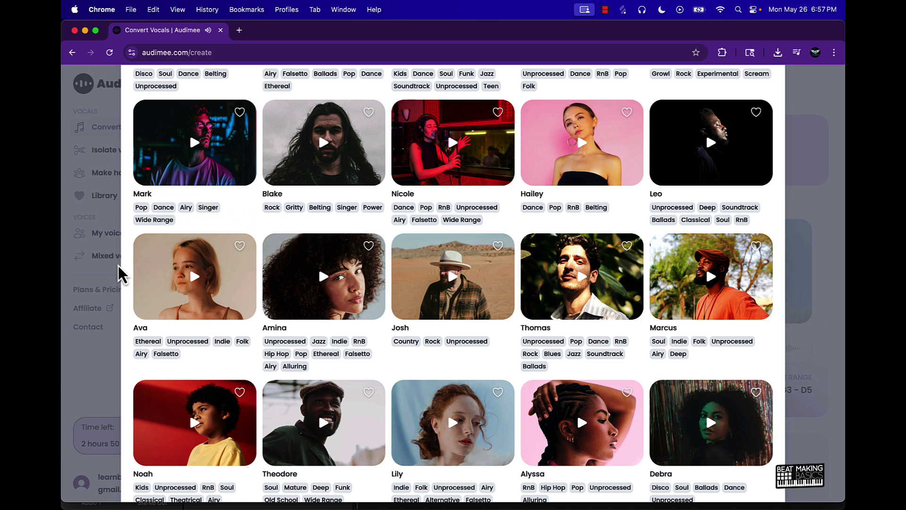
click(194, 280)
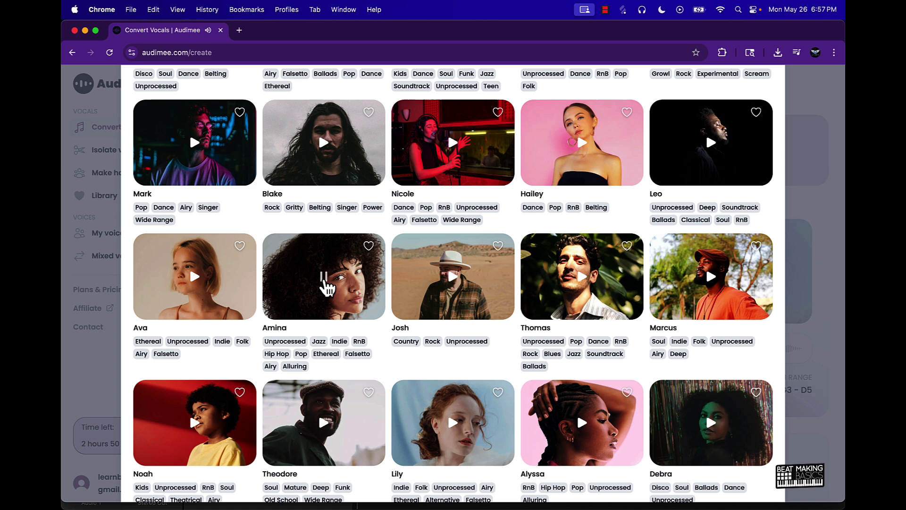
click(585, 428)
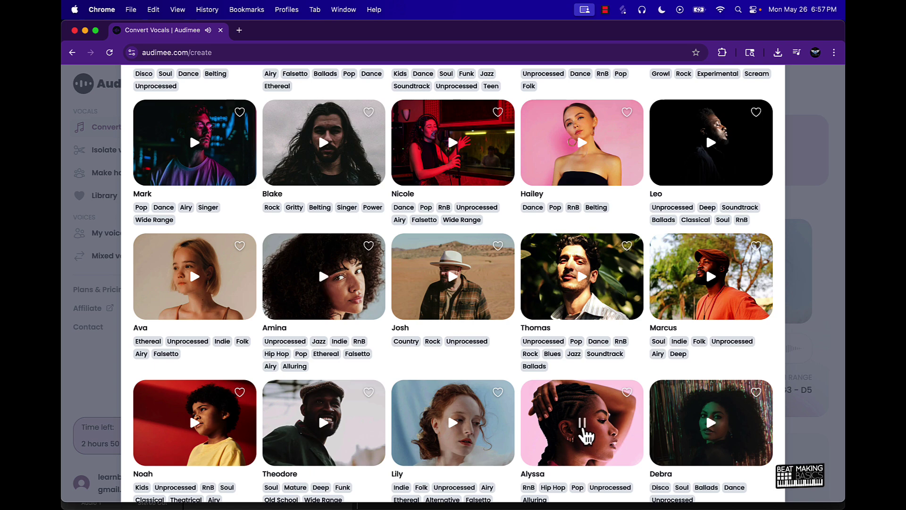
Step: Scroll through the voice grid and select Alyssa as the conversion voice
scroll(585, 434, down, 3)
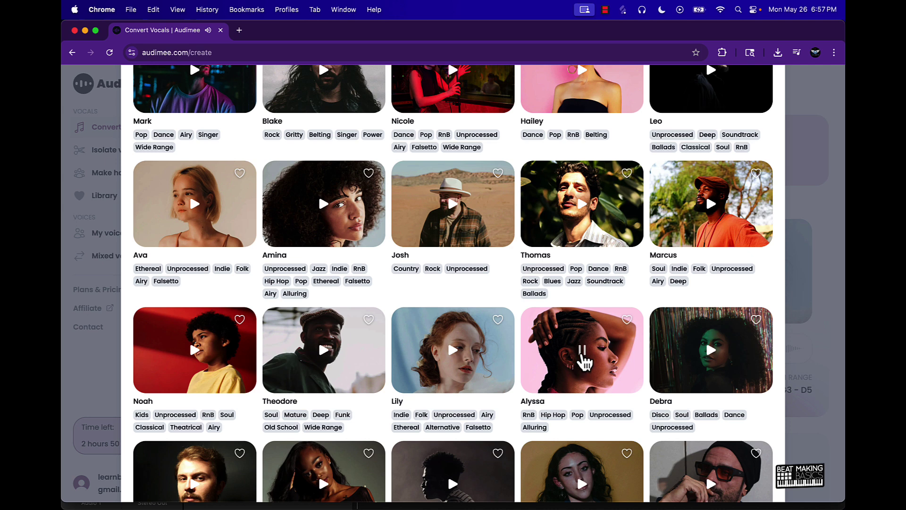
scroll(431, 430, down, 1)
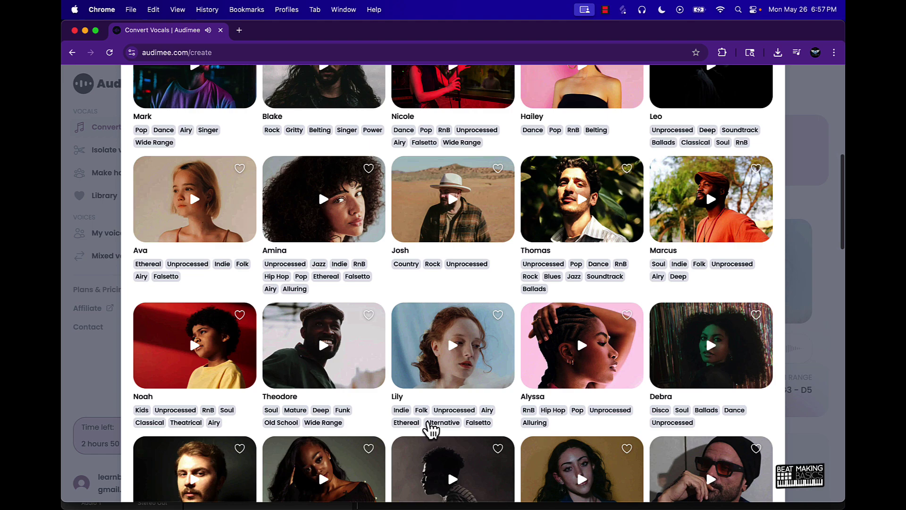
scroll(431, 429, down, 8)
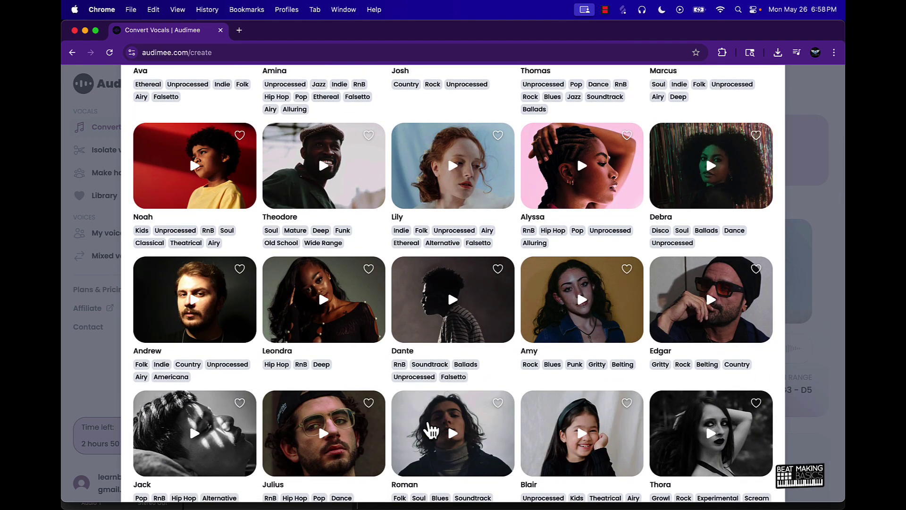
scroll(488, 419, down, 15)
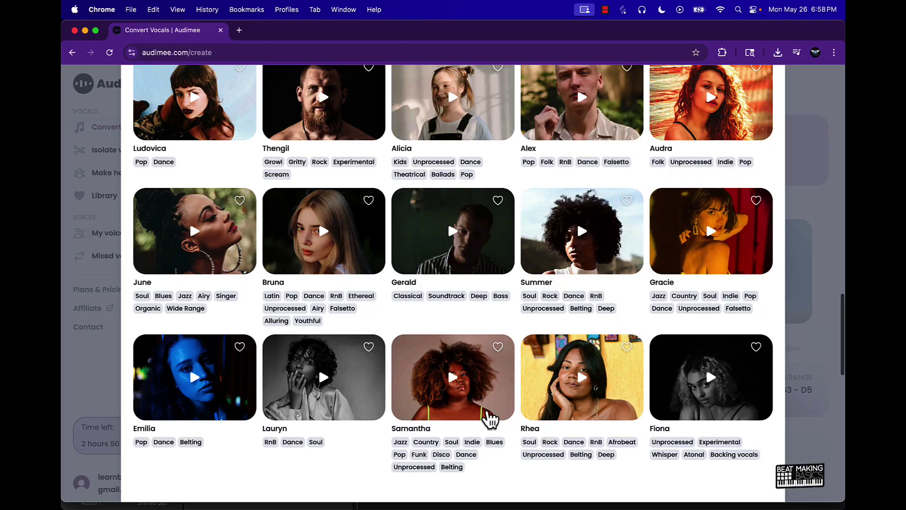
scroll(491, 419, down, 20)
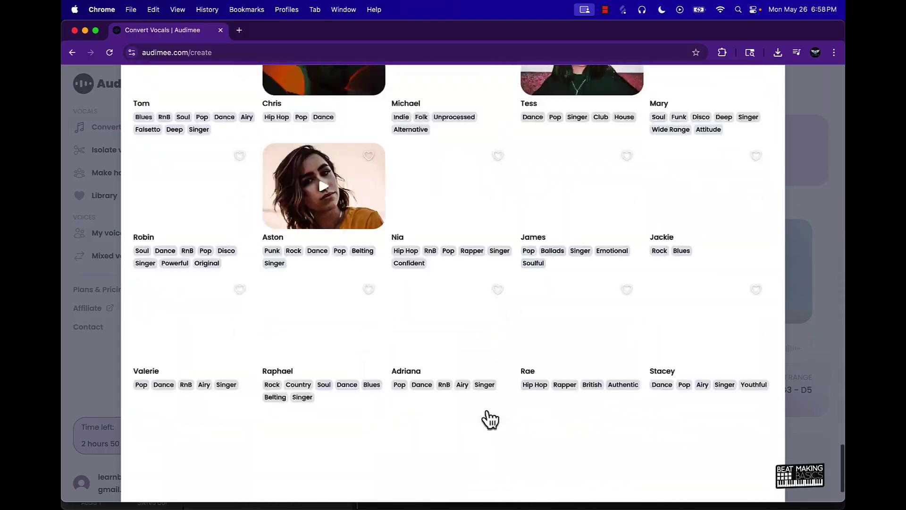
scroll(490, 419, down, 20)
scroll(491, 418, up, 20)
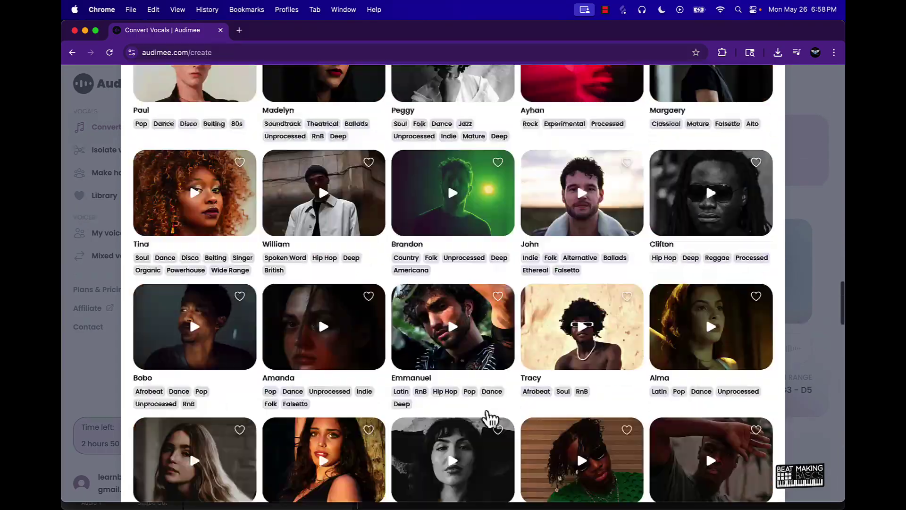
scroll(490, 419, up, 15)
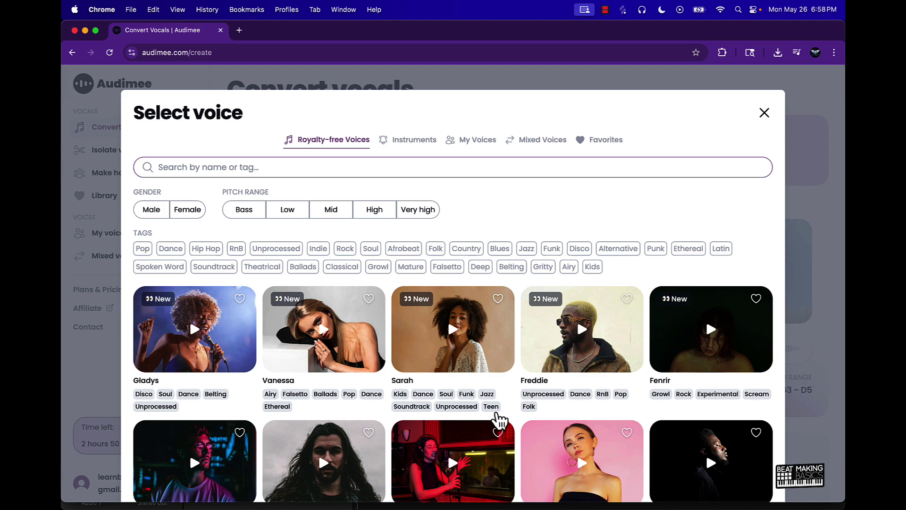
scroll(495, 420, down, 15)
scroll(498, 419, up, 4)
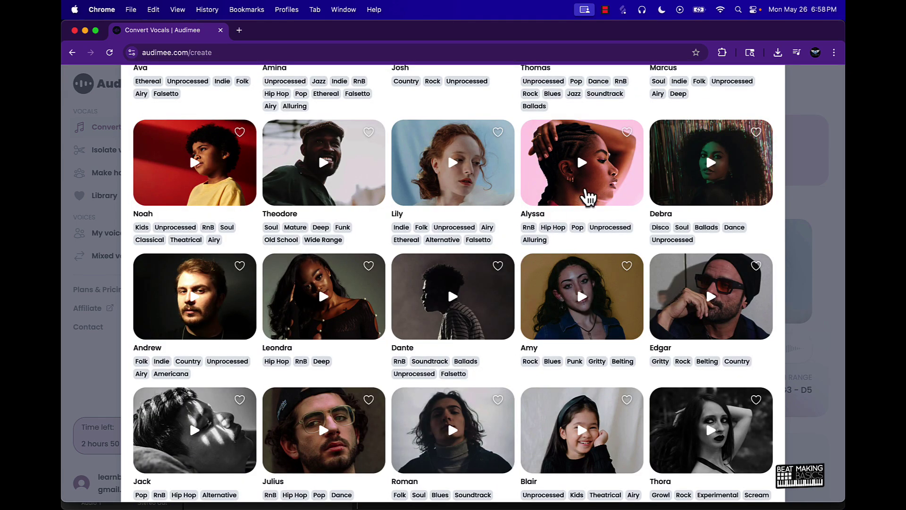
click(588, 197)
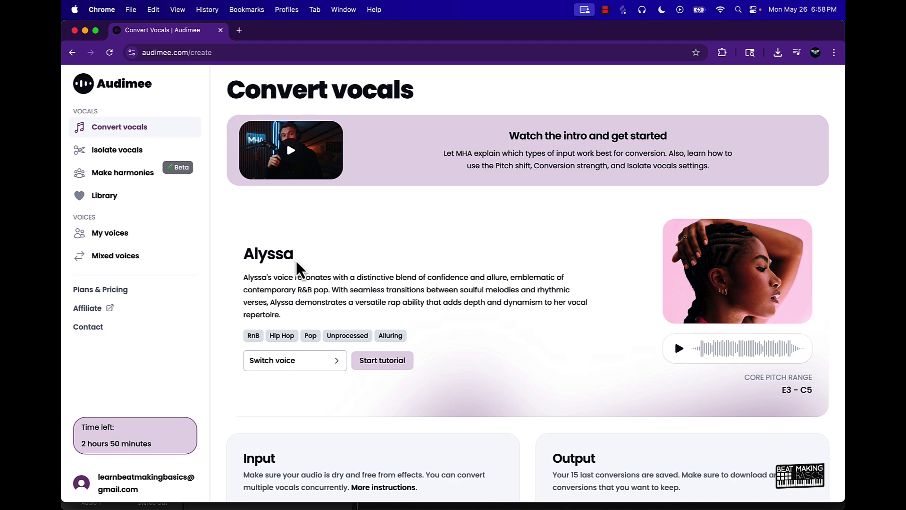
scroll(259, 295, down, 4)
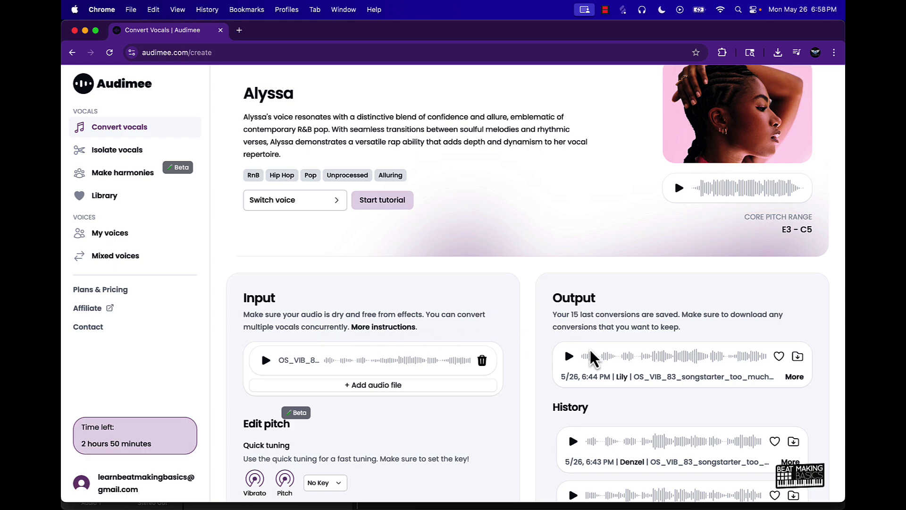
scroll(590, 358, down, 10)
scroll(590, 350, down, 3)
scroll(590, 350, up, 15)
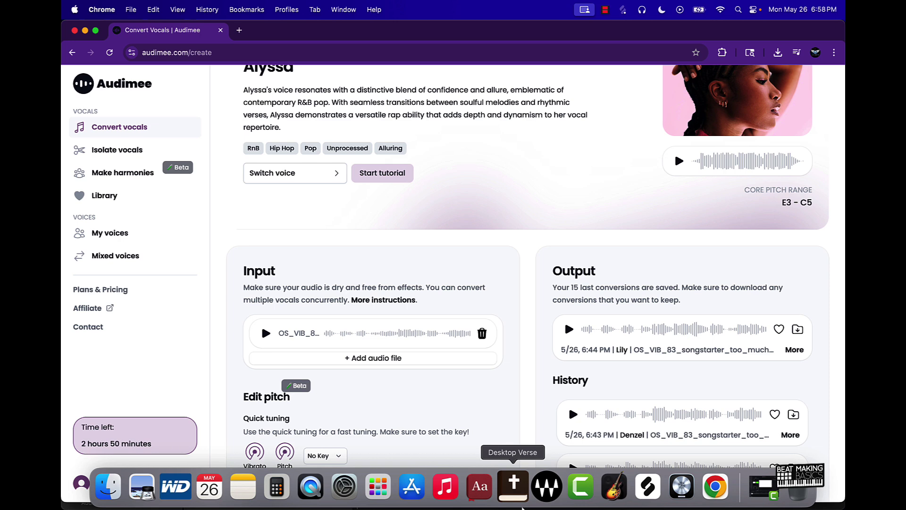
Step: Switch to Logic Pro and search the Apple Loops library for vox loops
click(683, 493)
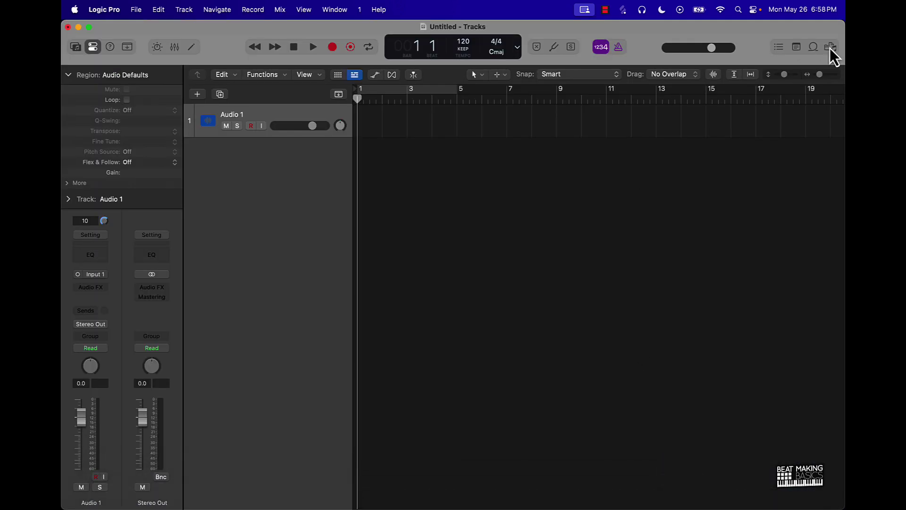
click(813, 49)
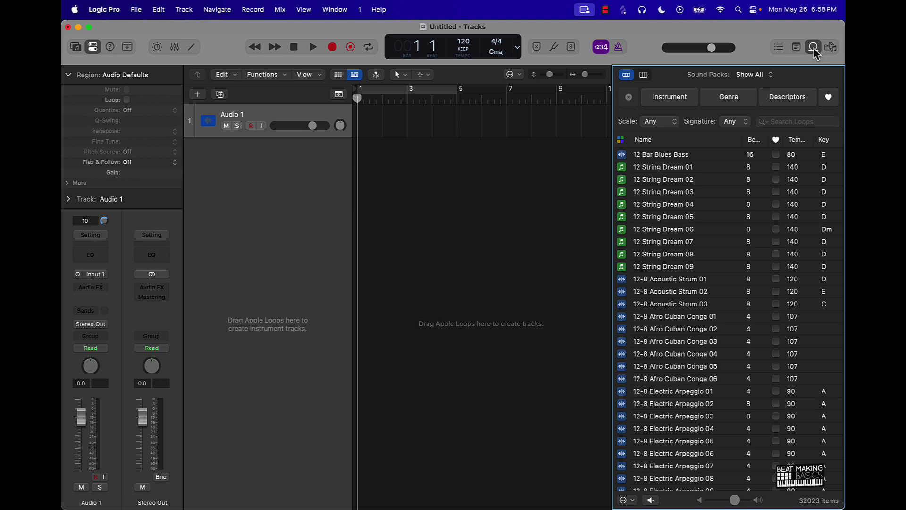
click(781, 122)
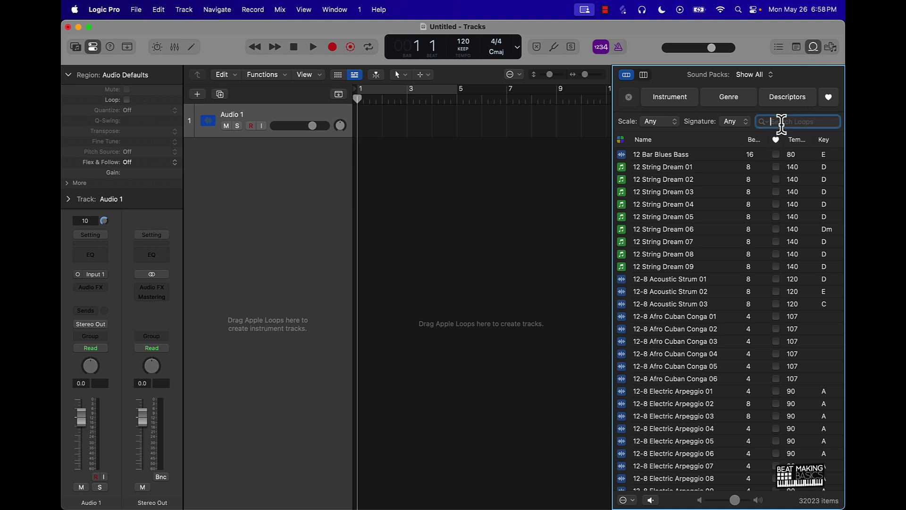
text(vox)
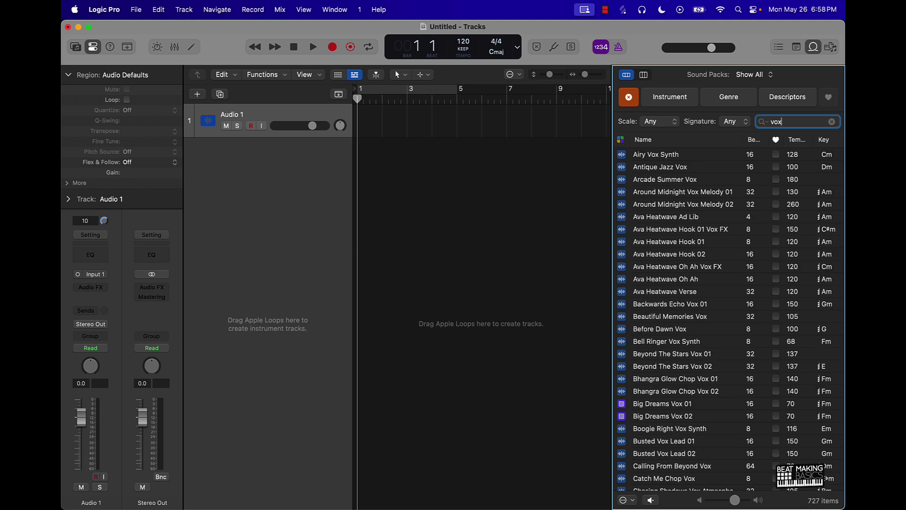
Step: Audition Antique Jazz Vox, Arcade Summer Vox, Around Midnight Vox Melody 02 and Ava Heatwave Ad Lib
click(686, 166)
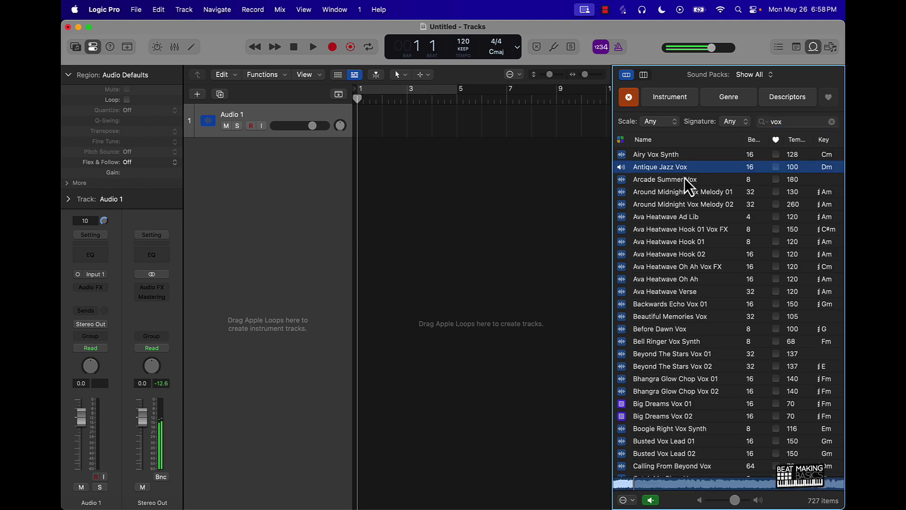
click(684, 180)
click(672, 204)
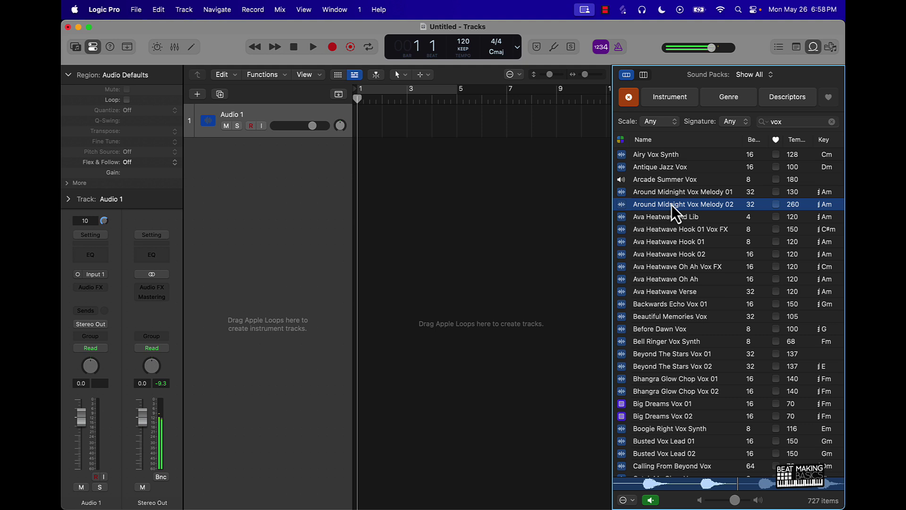
click(662, 219)
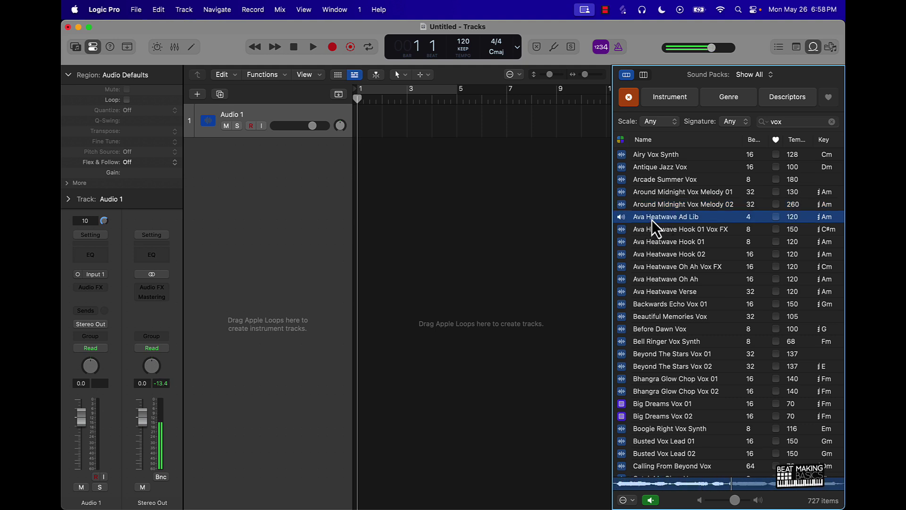
click(652, 220)
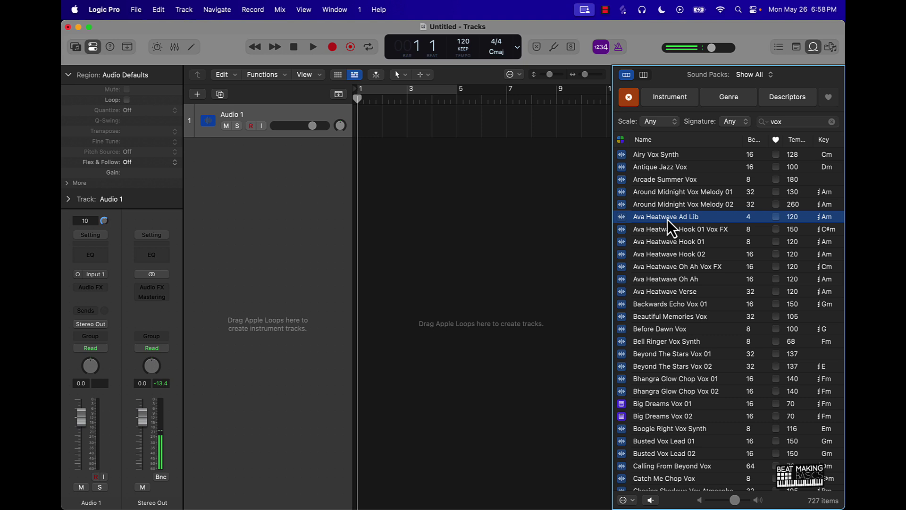
Step: Add the Ava Heatwave Ad Lib loop as a new track at bar 1
drag(667, 220, 370, 162)
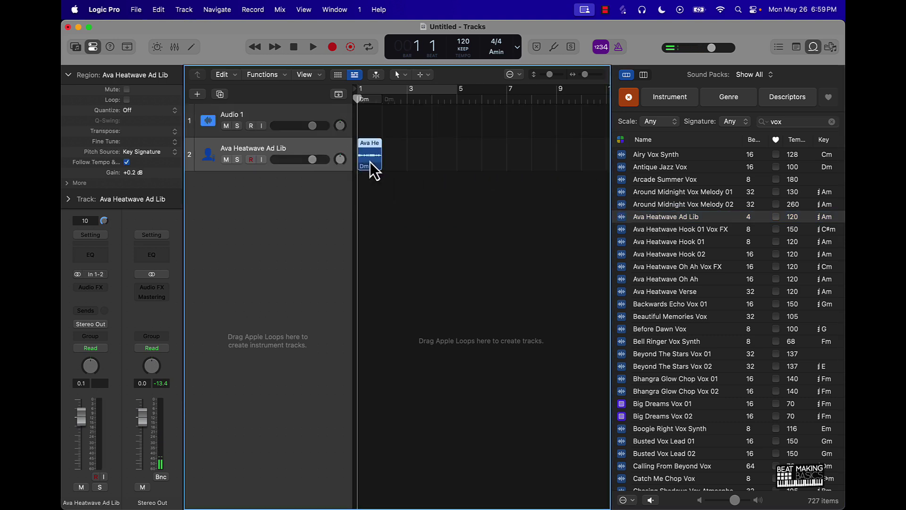
right_click(367, 158)
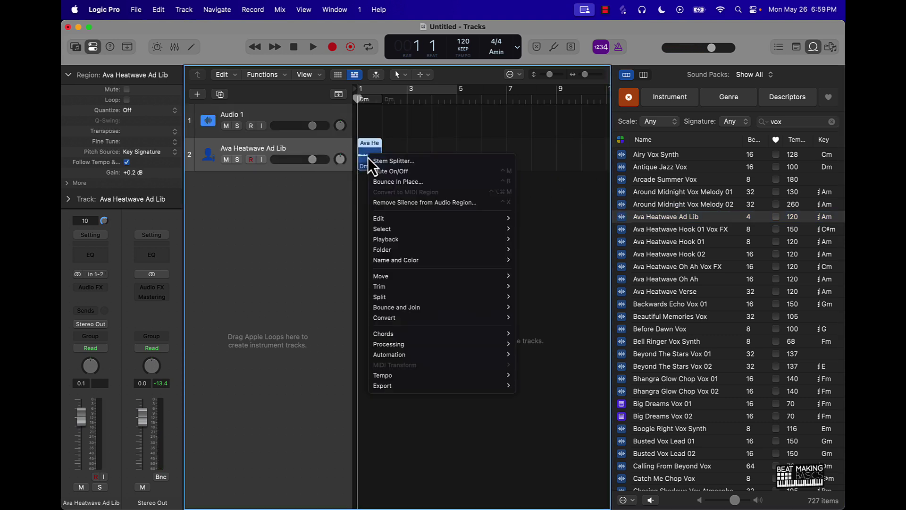
click(402, 148)
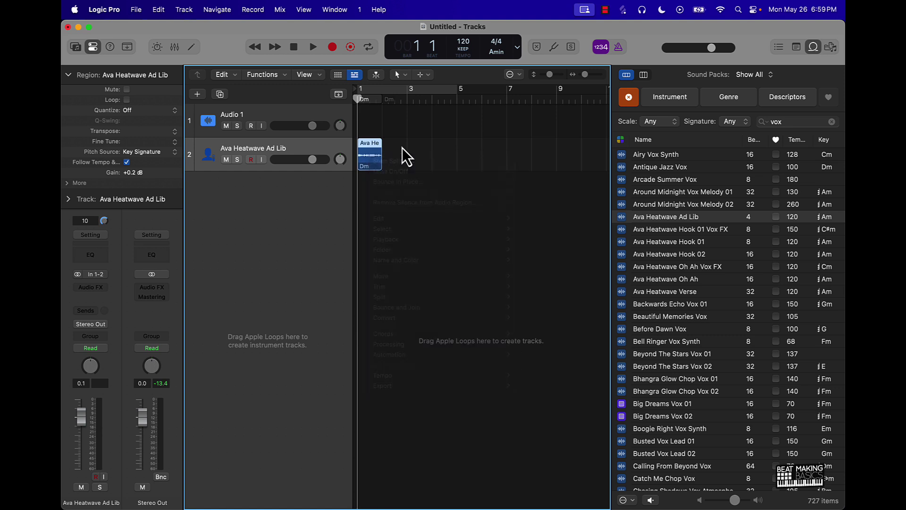
Step: Export the region as an audio file to the Desktop with Normalize set to Off
right_click(376, 152)
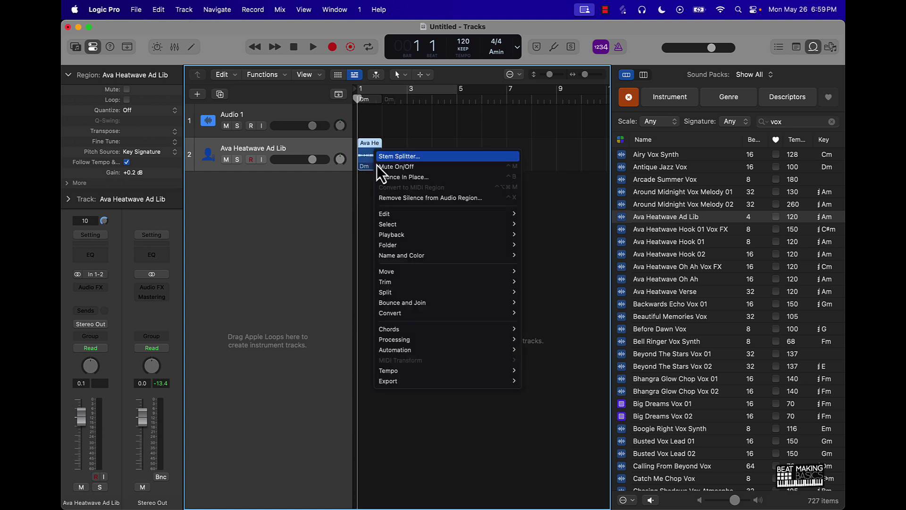
mouse_move(437, 382)
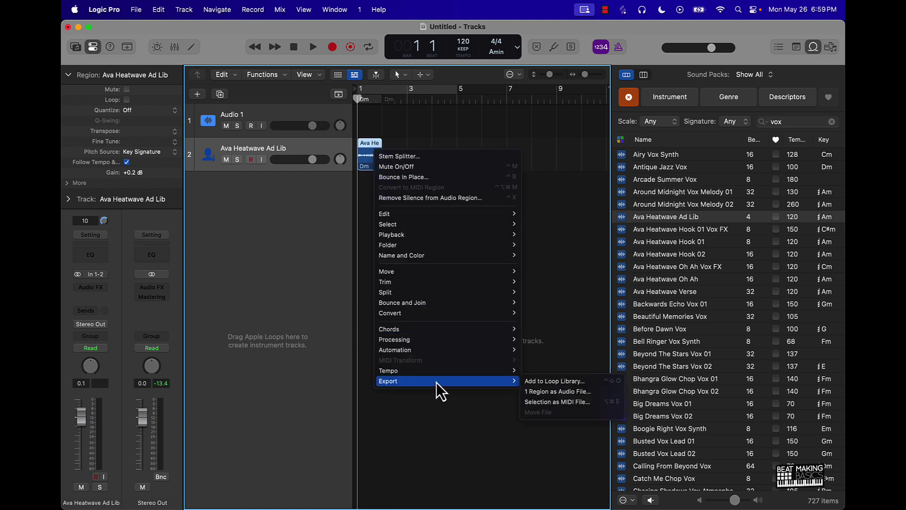
click(580, 394)
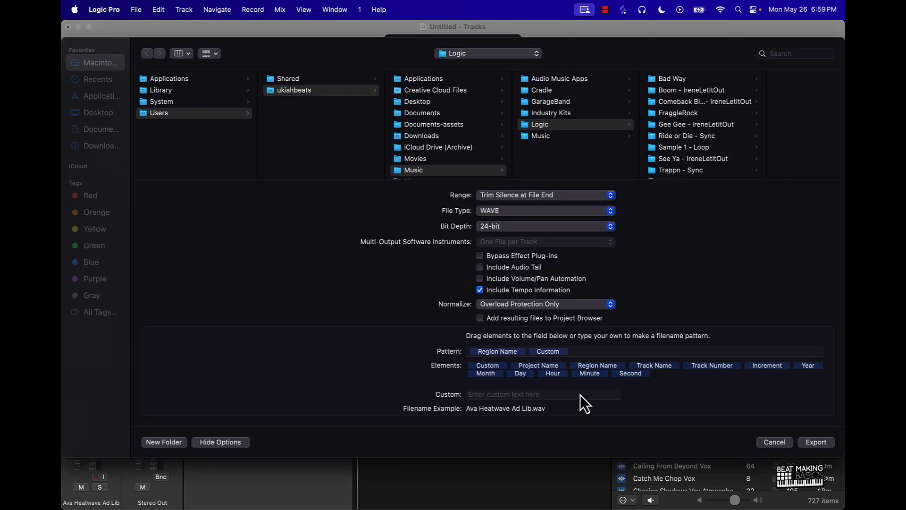
click(579, 305)
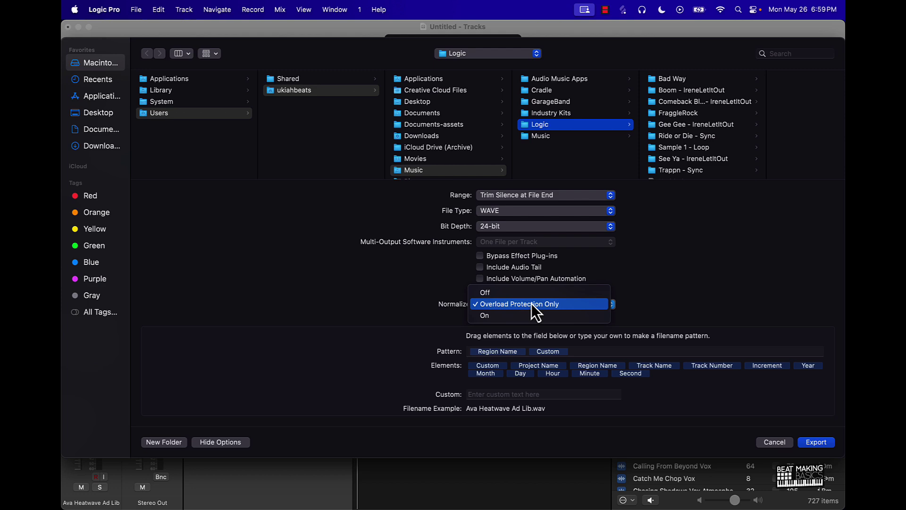
click(511, 293)
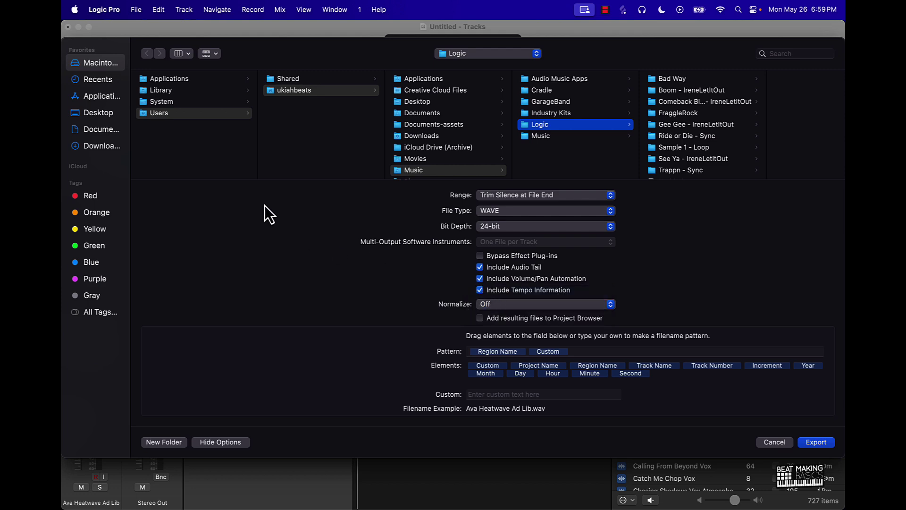
click(105, 113)
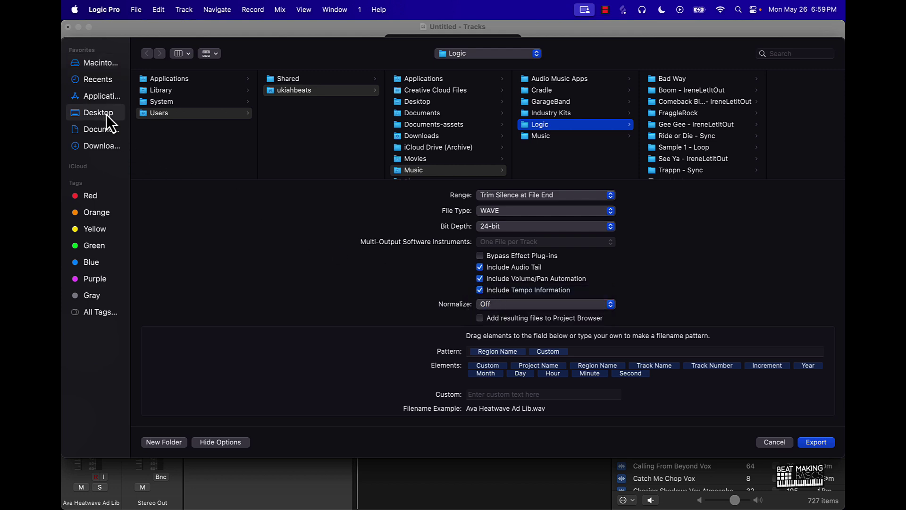
click(816, 442)
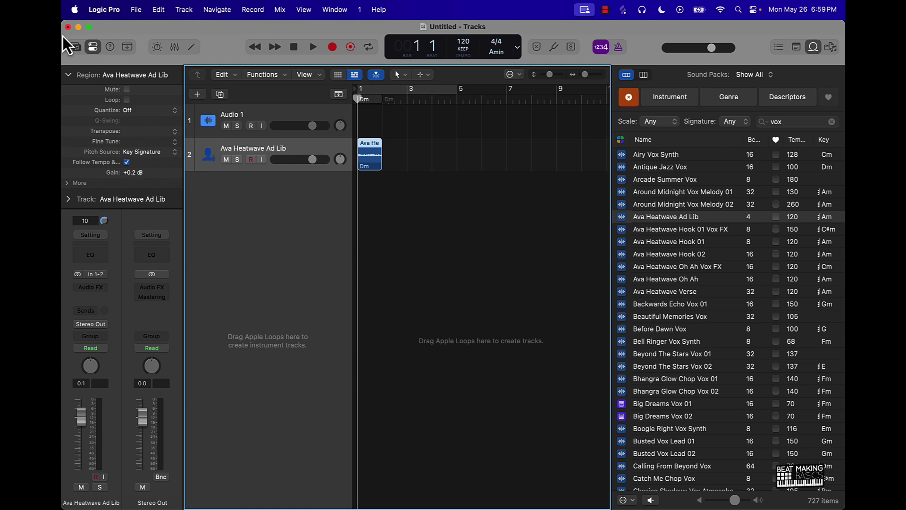
Step: Delete the OS_VIB input and load Ava Heatwave Ad Lib.wav from the Desktop instead
click(78, 26)
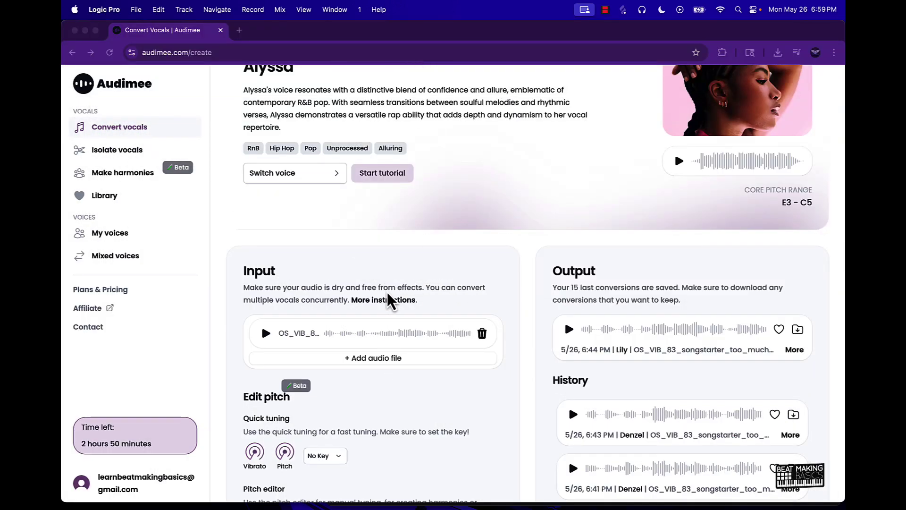
scroll(390, 300, down, 2)
click(482, 302)
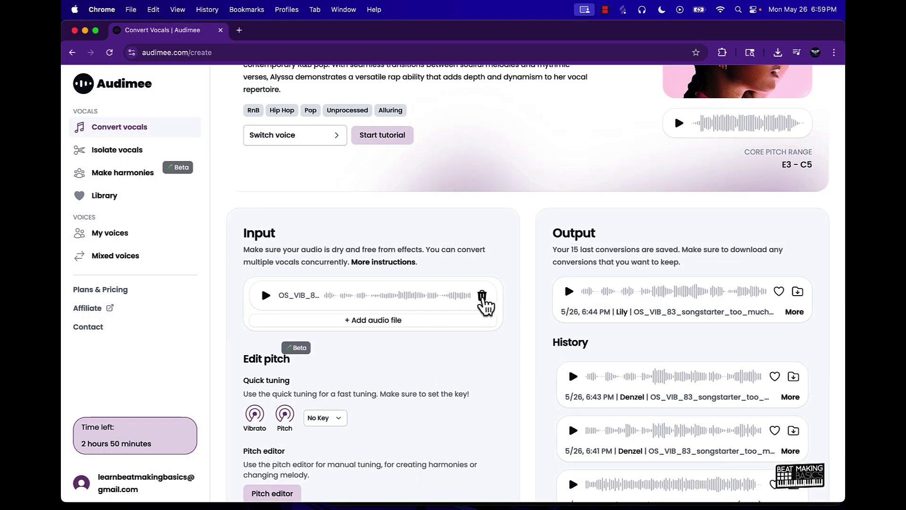
click(482, 296)
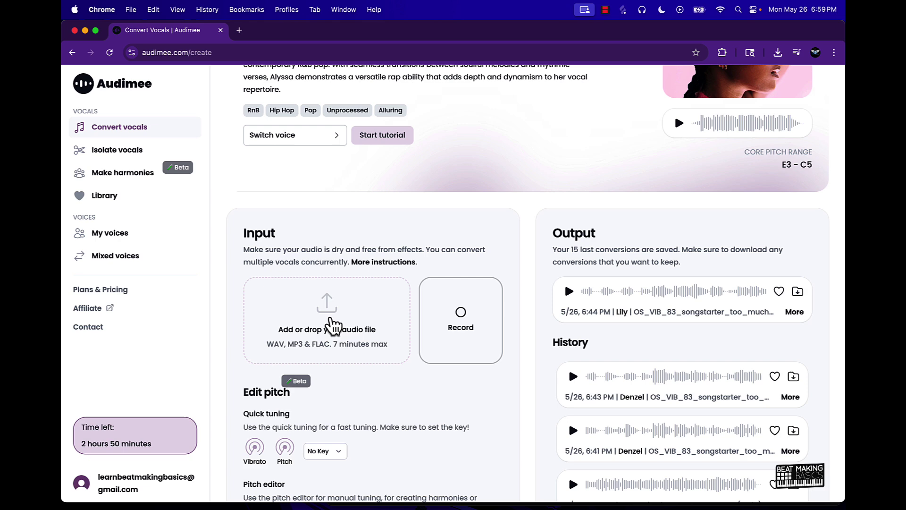
click(336, 326)
click(194, 137)
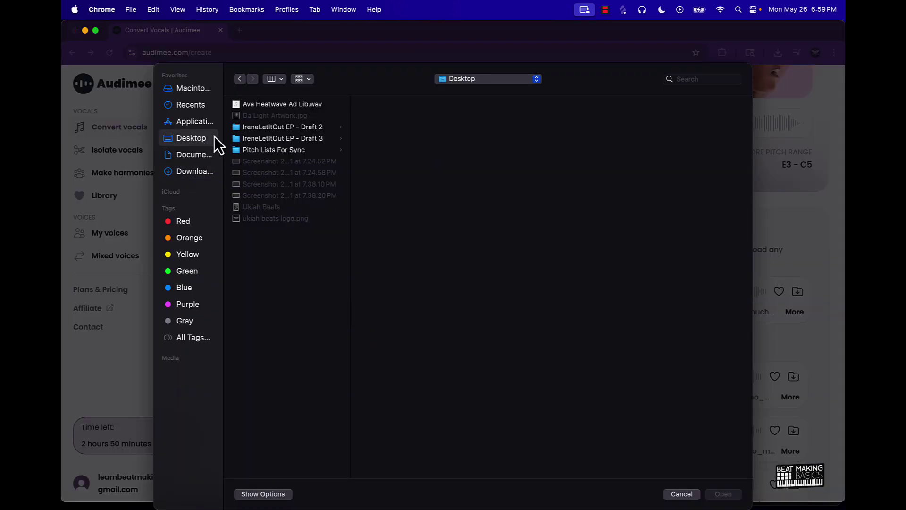
double_click(270, 103)
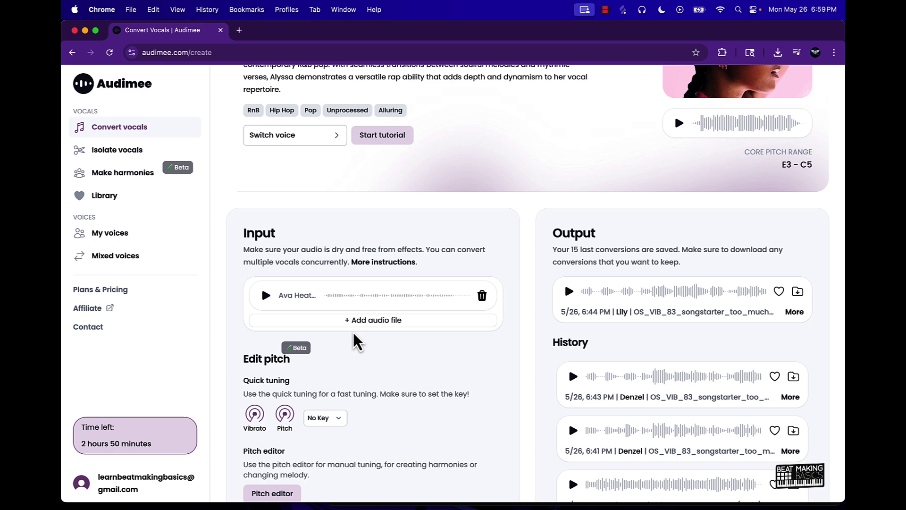
scroll(357, 341, up, 3)
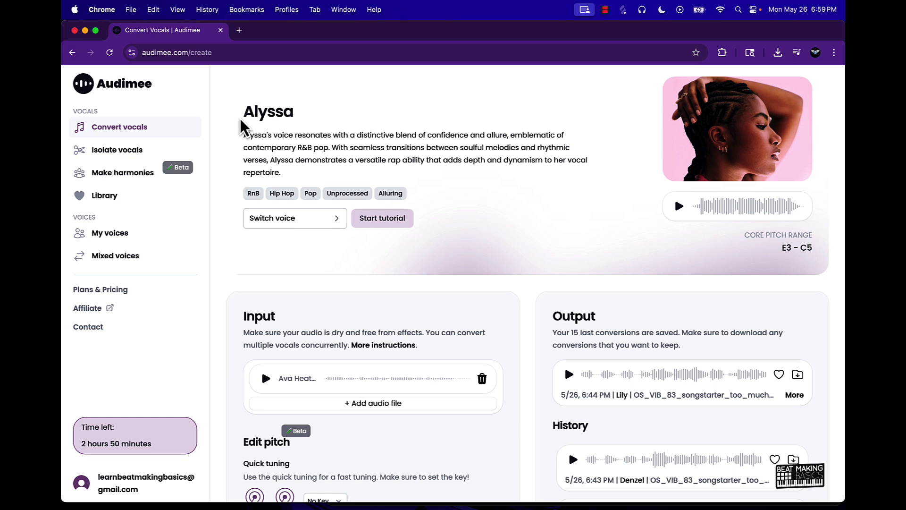
click(678, 207)
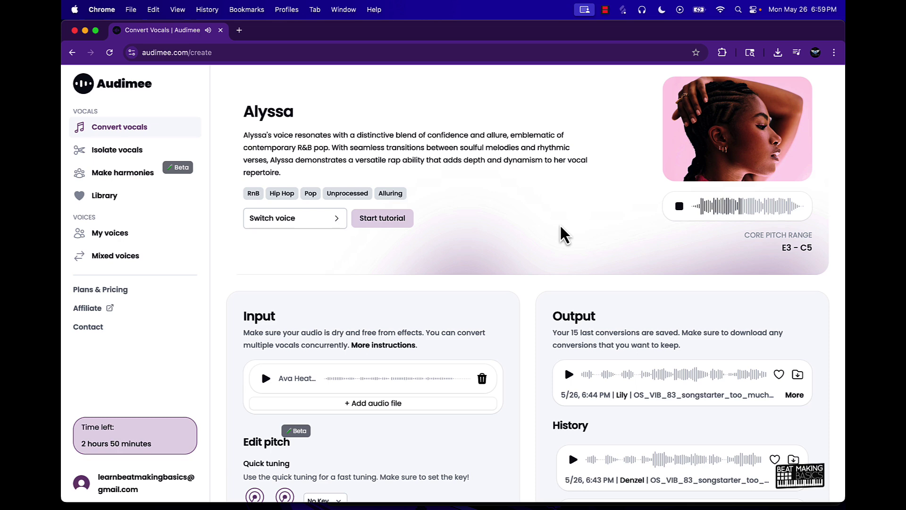
click(678, 207)
scroll(427, 278, down, 2)
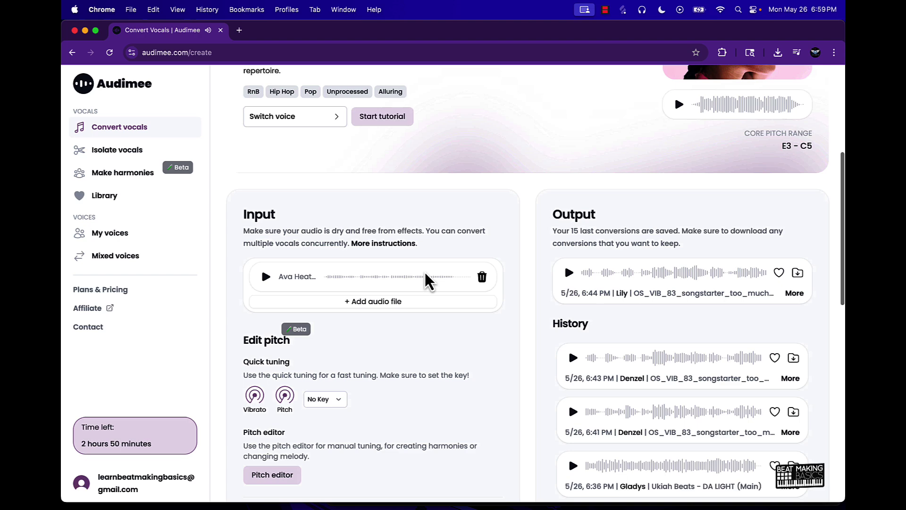
scroll(424, 272, down, 10)
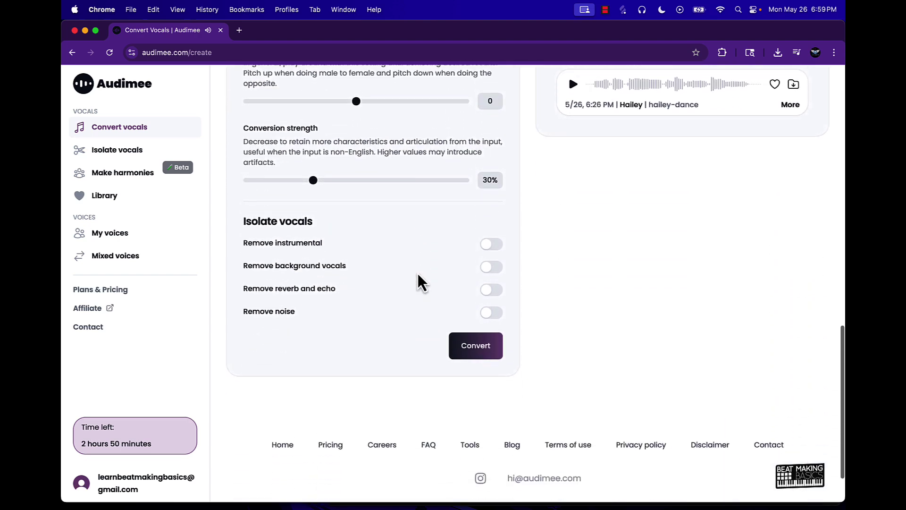
scroll(375, 253, up, 2)
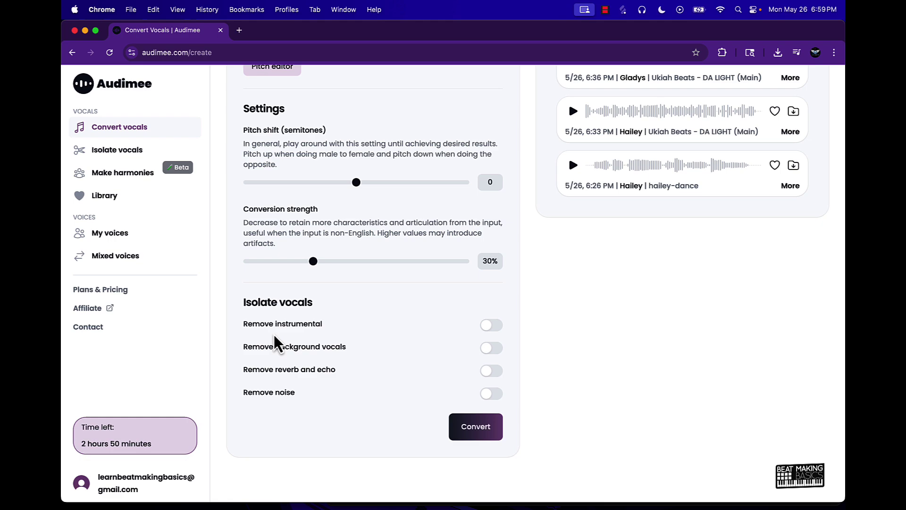
Step: Start converting the Ava Heatwave ad-lib with Alyssa's voice
scroll(354, 289, up, 1)
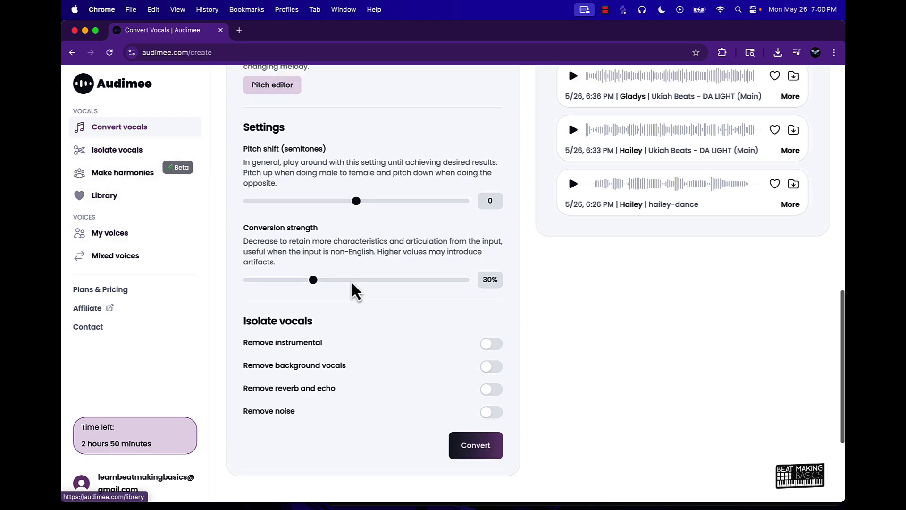
scroll(352, 289, up, 7)
scroll(351, 289, down, 8)
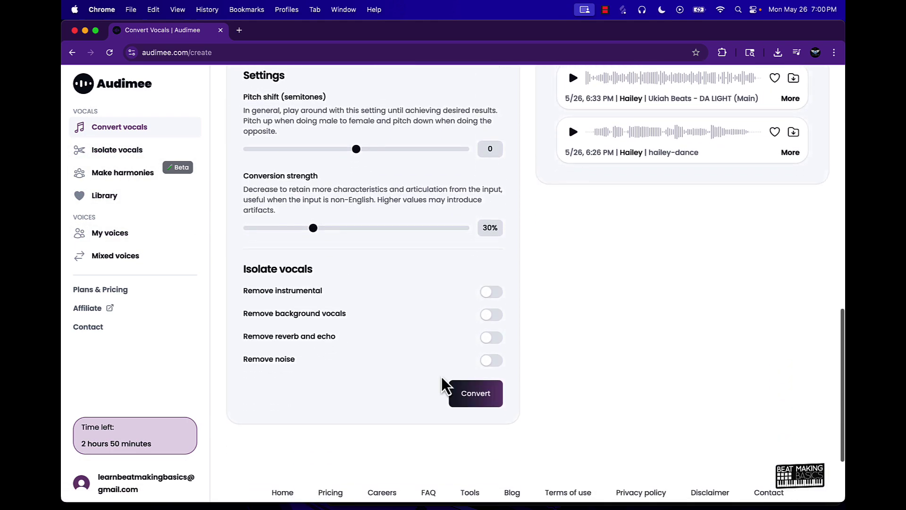
click(475, 394)
scroll(364, 297, up, 10)
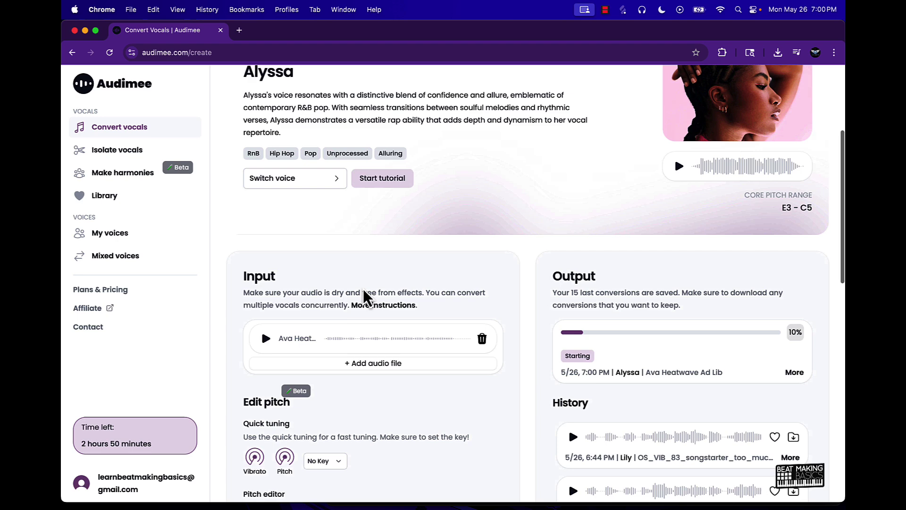
scroll(365, 298, up, 1)
scroll(370, 289, up, 2)
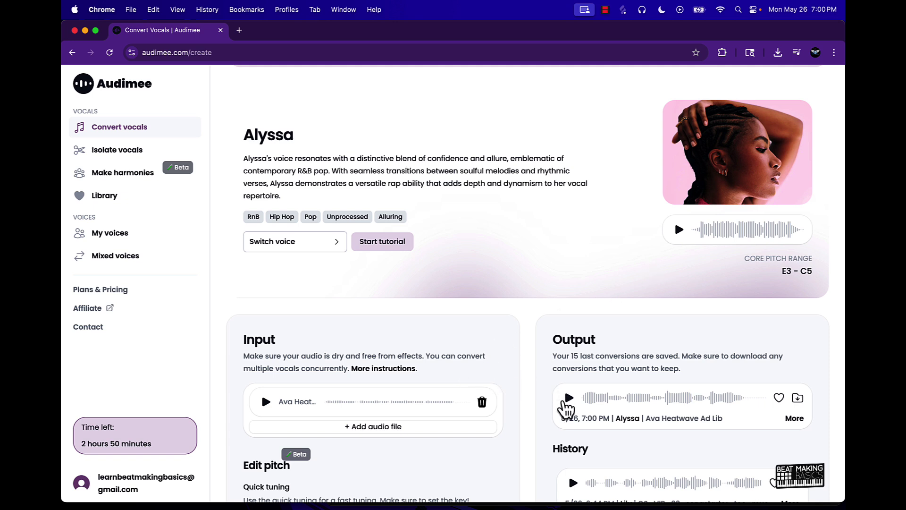
Step: Compare the original input, the Alyssa output and the Alyssa voice preview by playing each
click(265, 401)
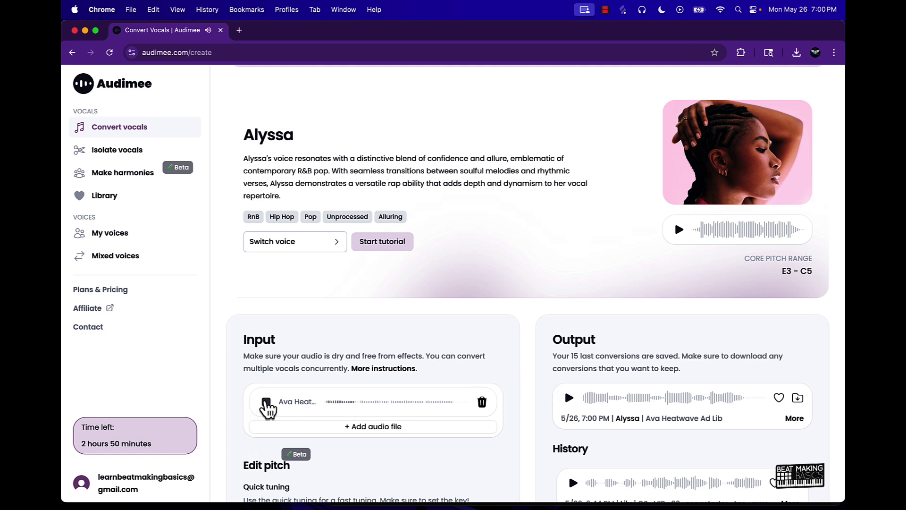
click(265, 401)
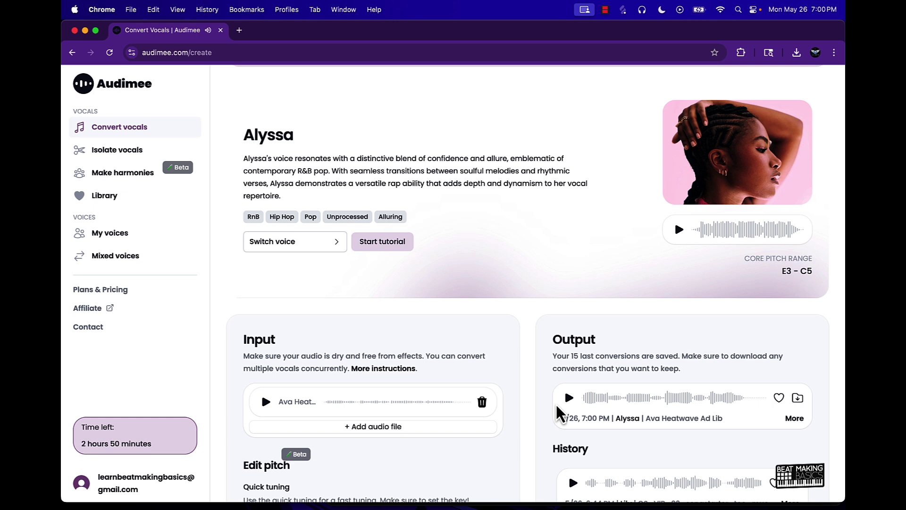
click(569, 399)
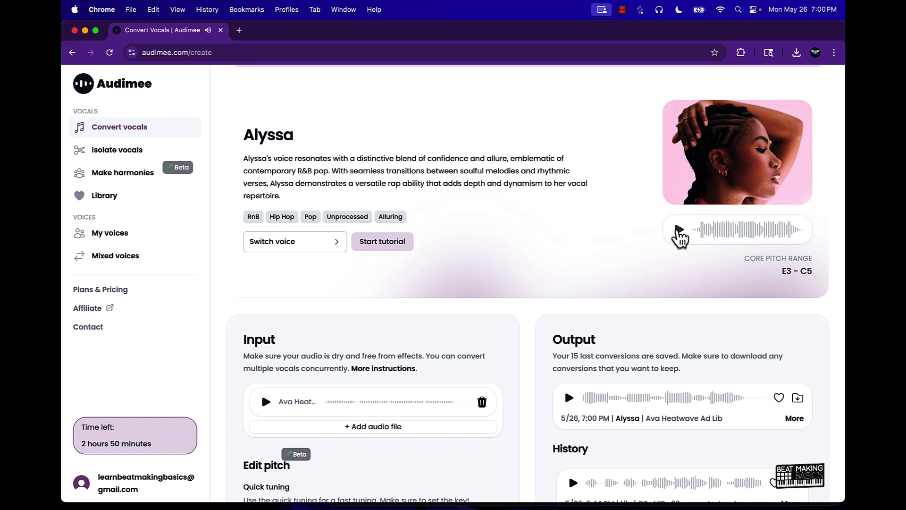
click(679, 230)
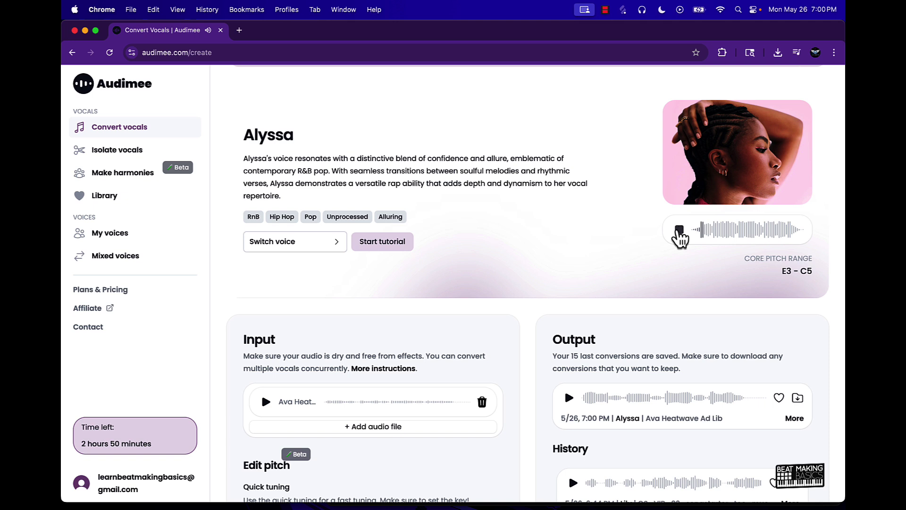
click(679, 231)
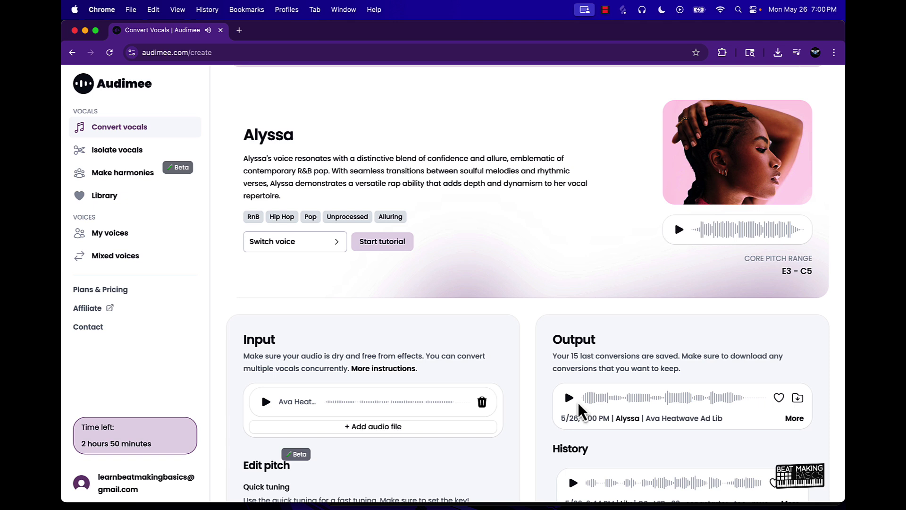
click(569, 399)
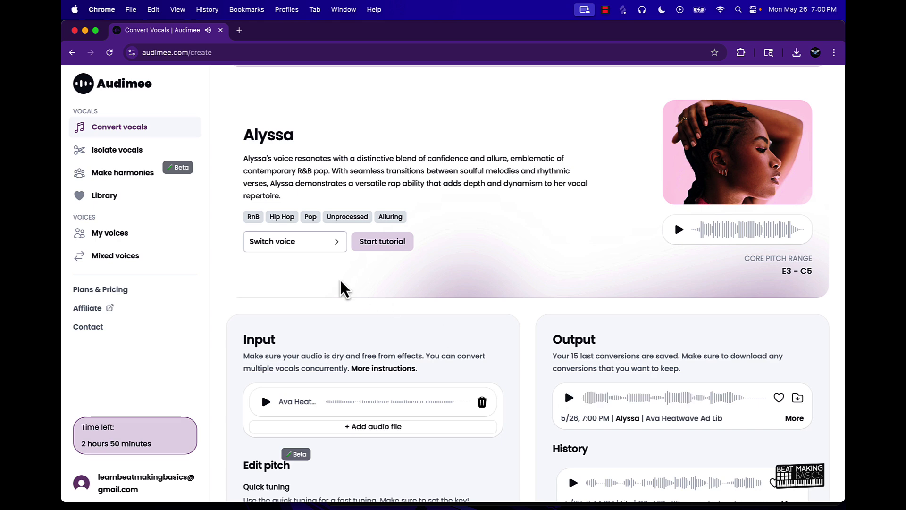
Step: Filter the voice list to male voices, preview Freddie, and select Leo
click(289, 245)
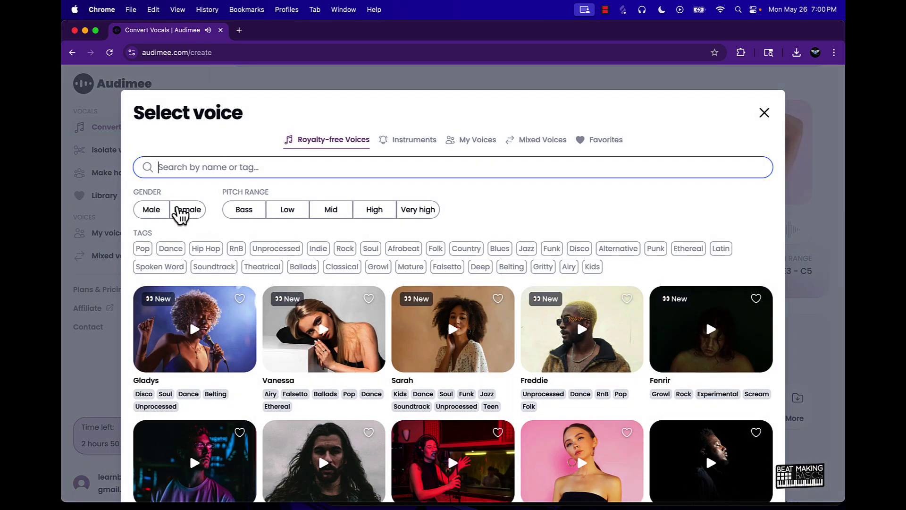
click(178, 210)
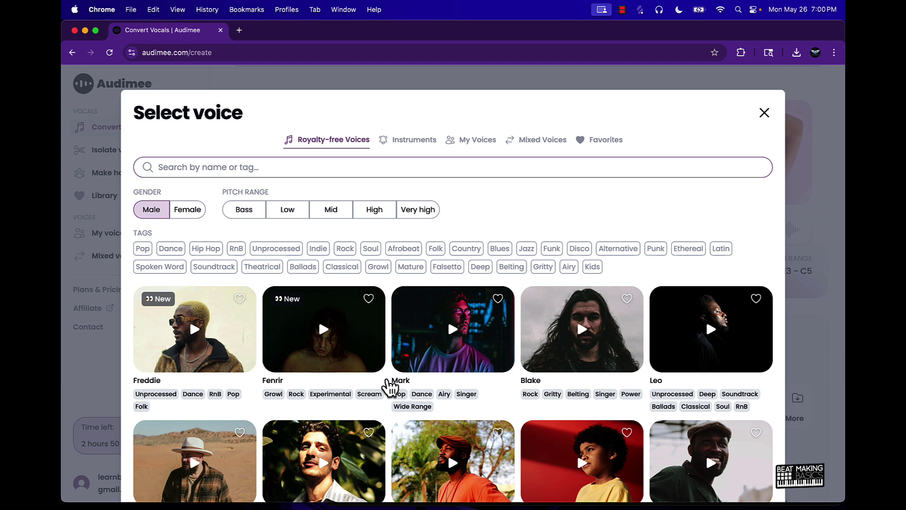
click(195, 330)
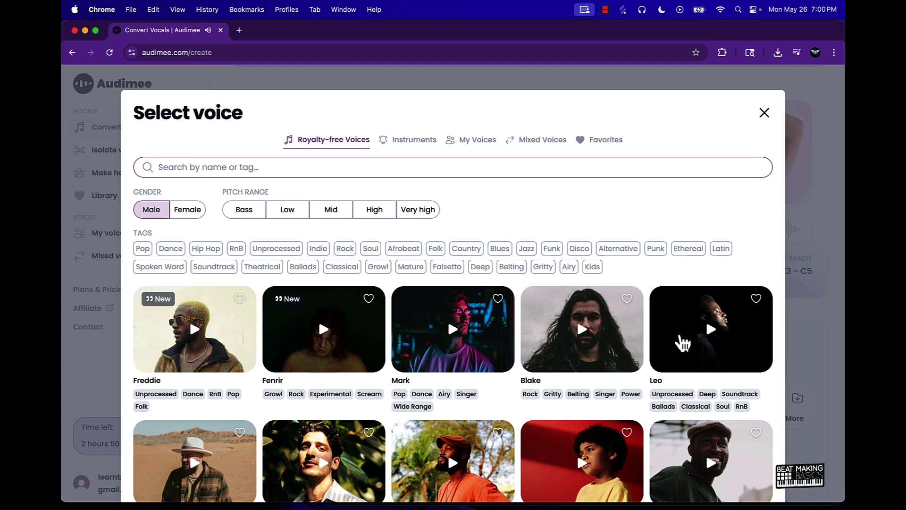
scroll(684, 366, down, 3)
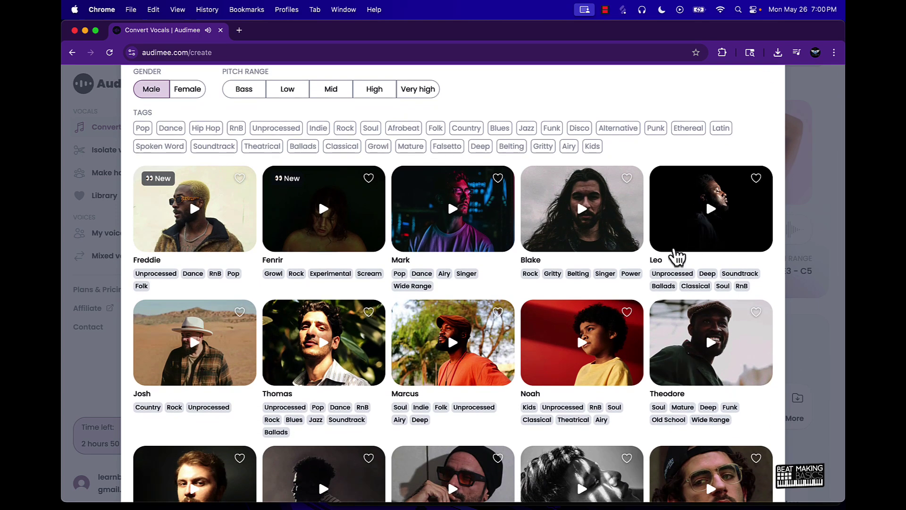
click(699, 247)
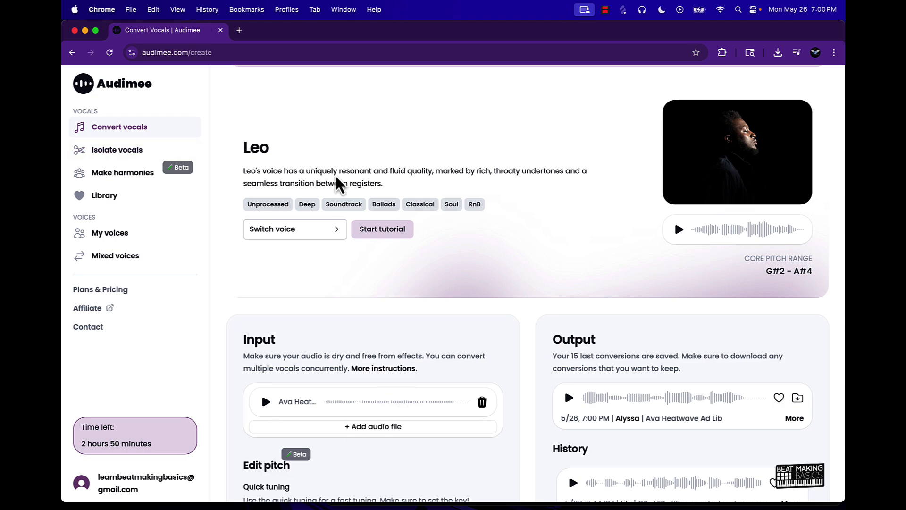
Step: Convert the Ava Heatwave Ad Lib vocal to Leo's voice and play the input clip
scroll(590, 274, down, 15)
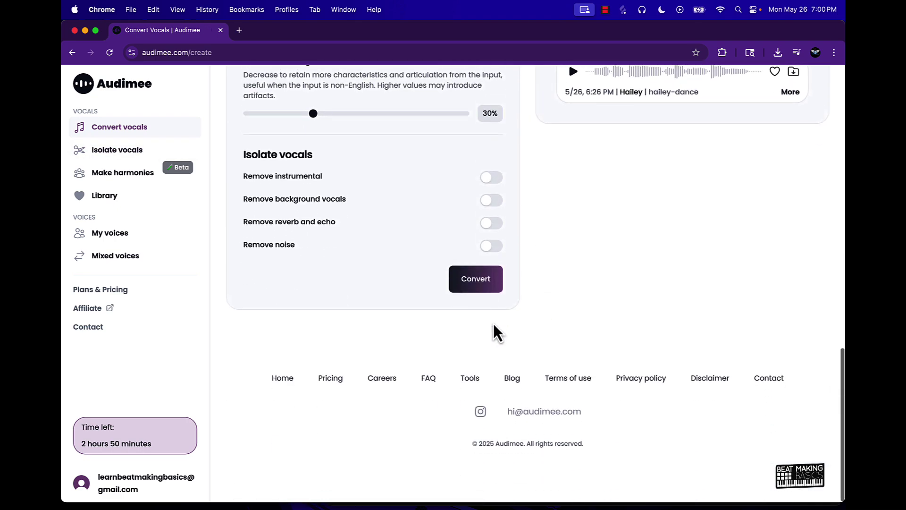
click(478, 287)
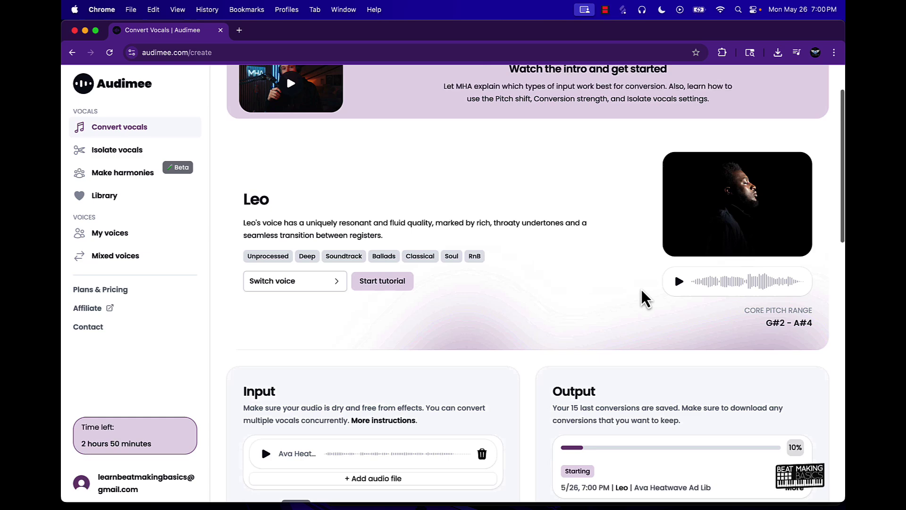
scroll(641, 290, down, 2)
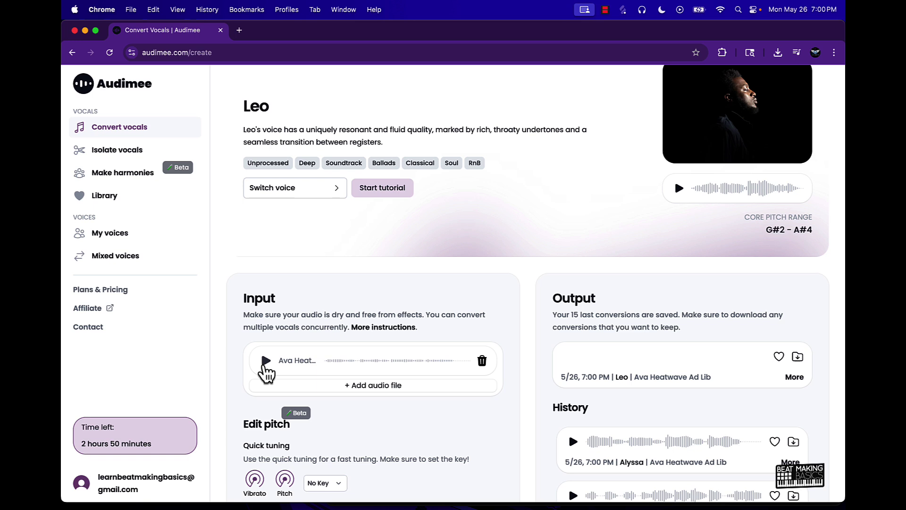
click(264, 363)
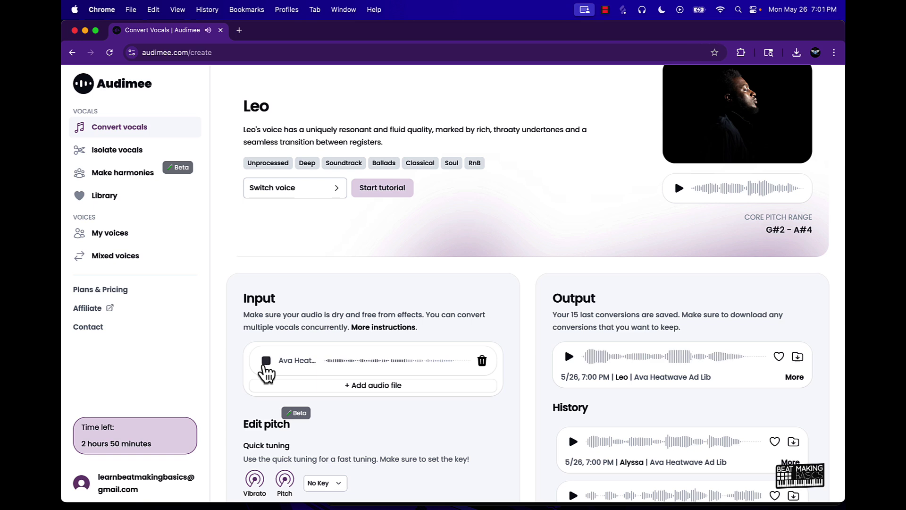
click(266, 362)
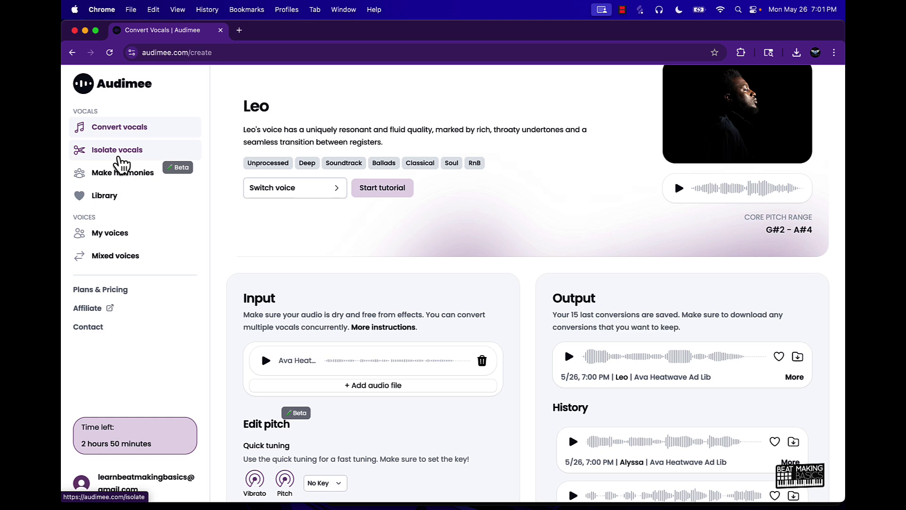
Step: Go to the Isolate vocals page and remove its previously loaded input file
click(119, 161)
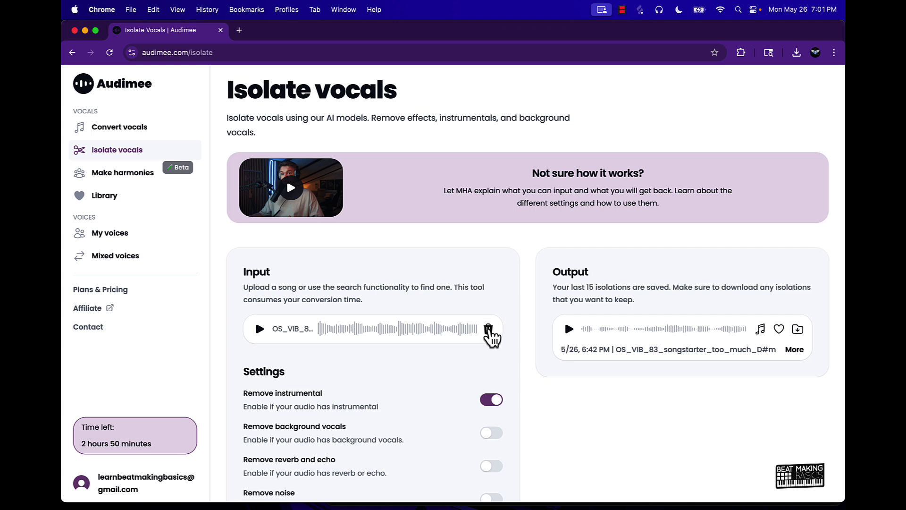
click(488, 328)
scroll(370, 384, down, 3)
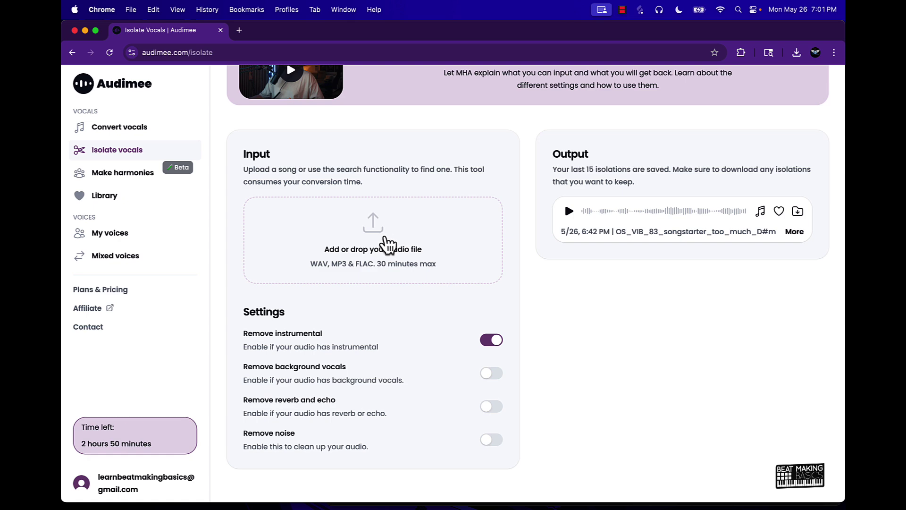
Step: Browse Downloads and Documents in the file picker, preview OS_VIB_83, then cancel without loading
click(388, 244)
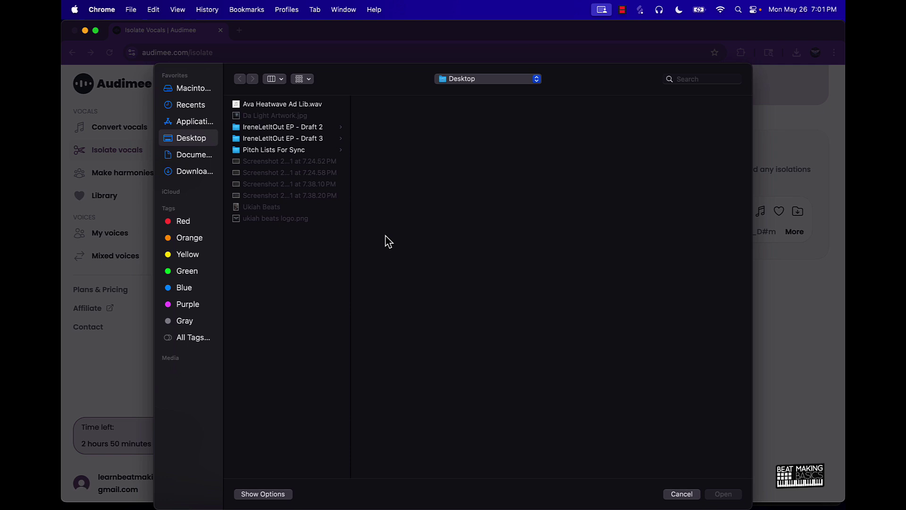
click(195, 172)
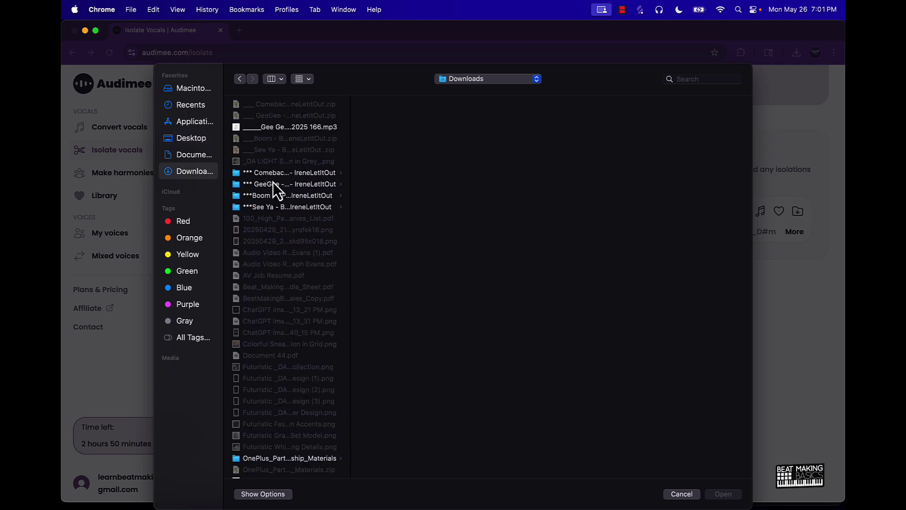
scroll(310, 256, down, 5)
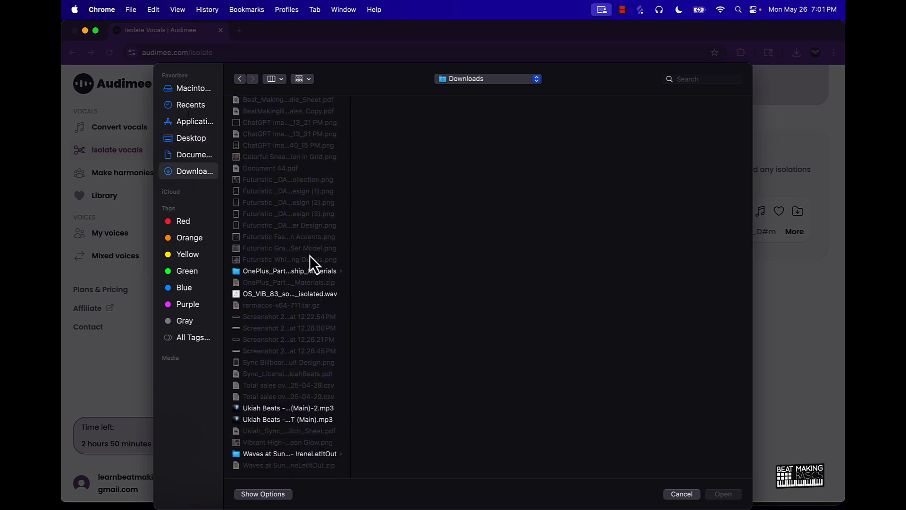
click(285, 297)
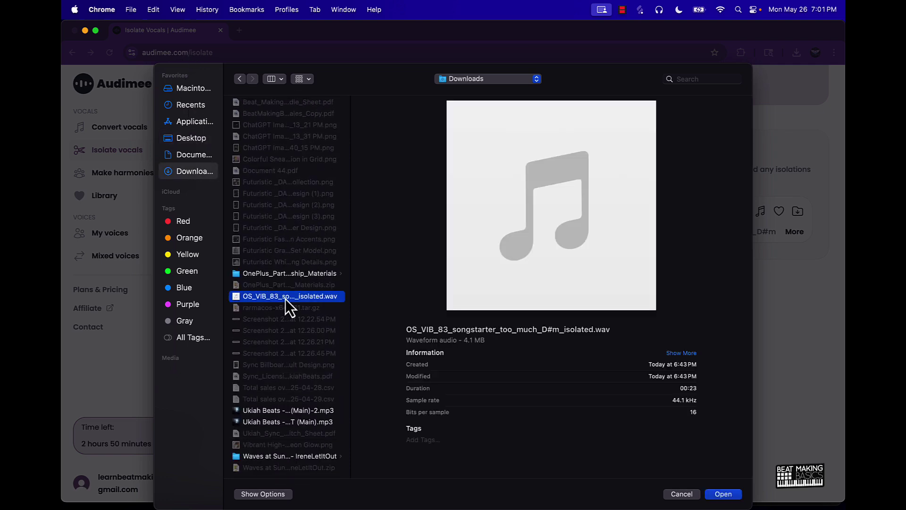
click(552, 206)
scroll(301, 269, up, 5)
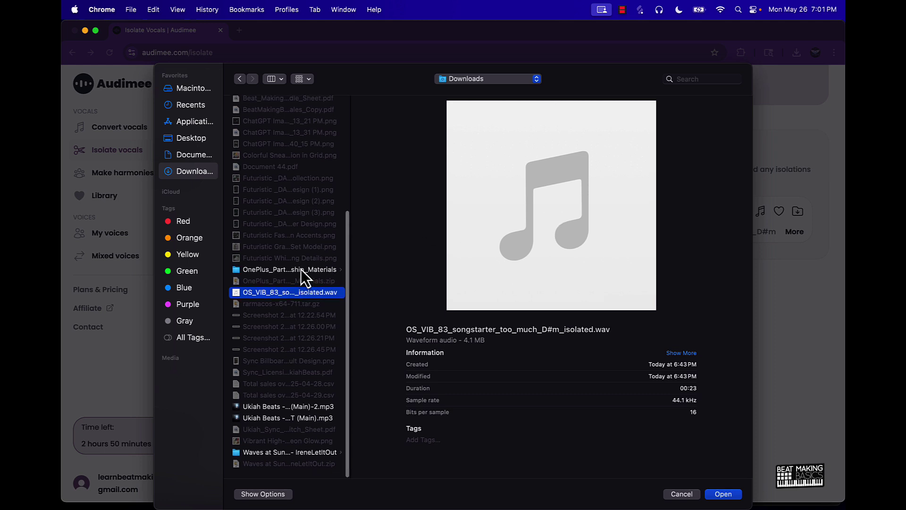
click(188, 154)
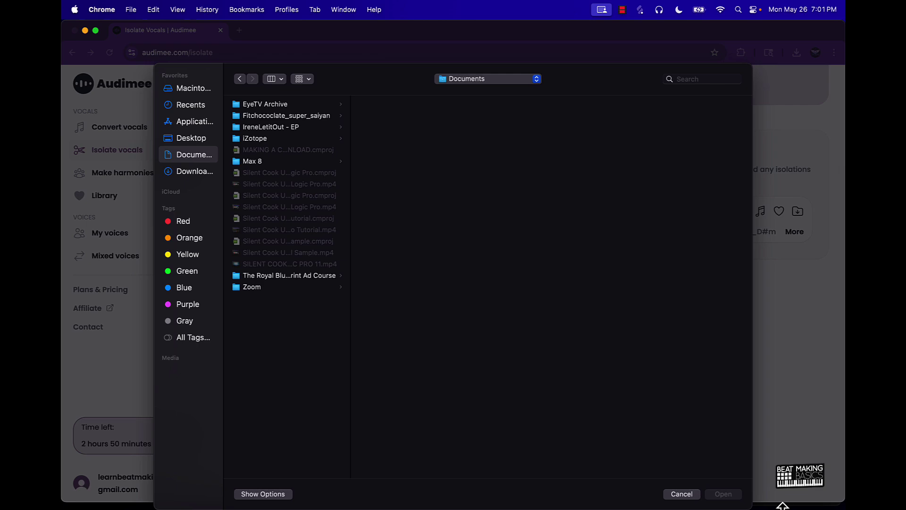
click(682, 494)
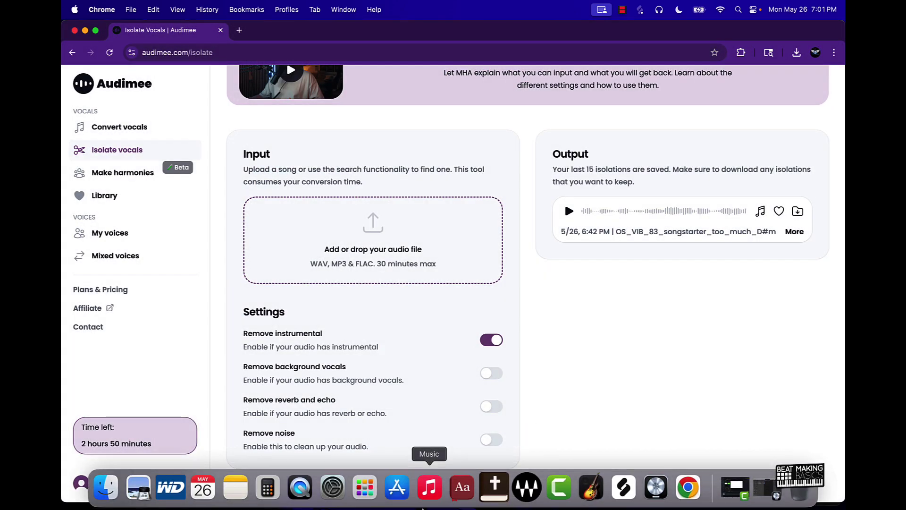
Step: Audition OS_VIB_83 in Splice's Sounds library and drag it into Audimee's Isolate vocals input
click(623, 487)
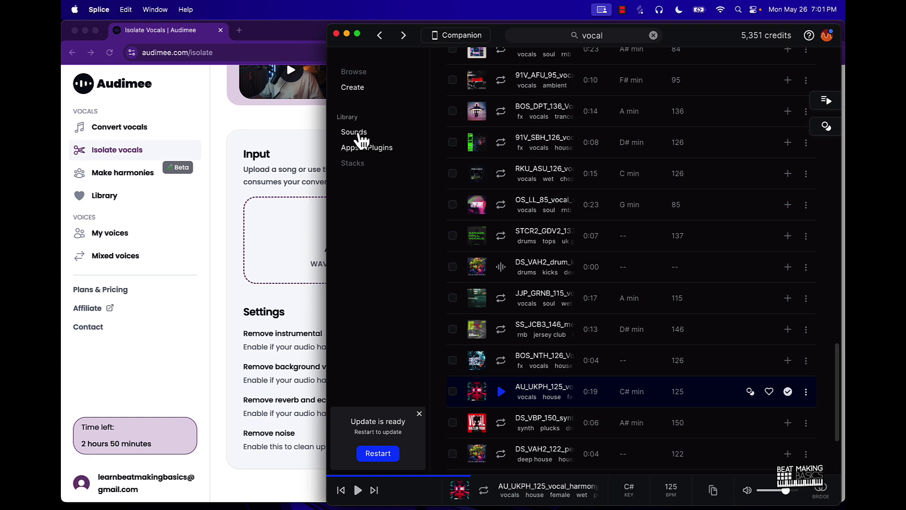
click(365, 134)
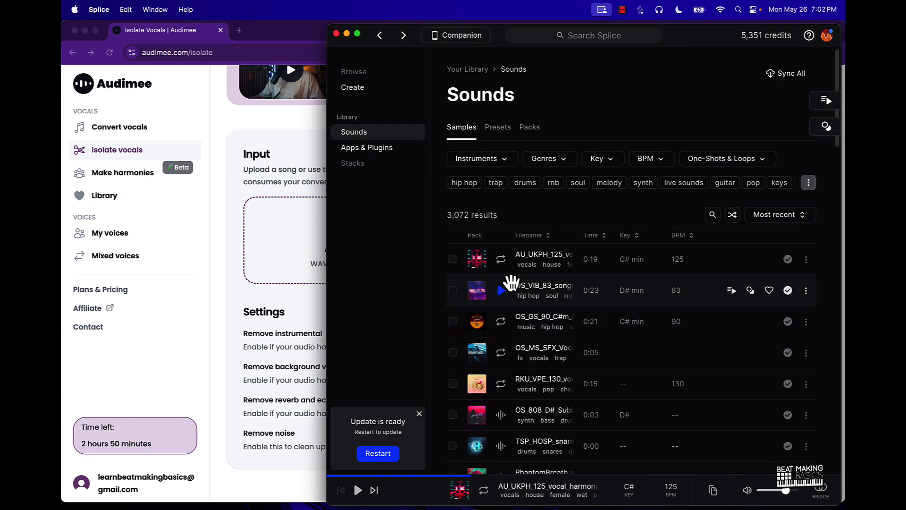
click(501, 291)
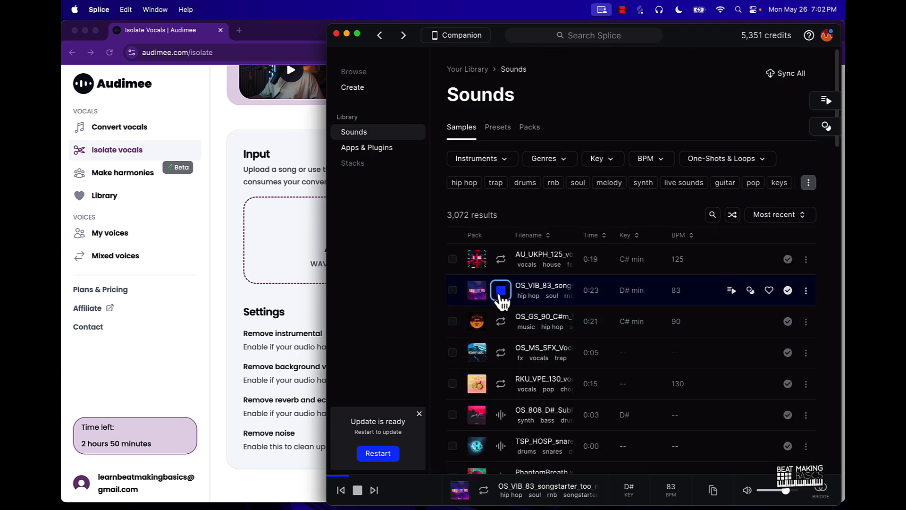
drag(613, 288, 309, 234)
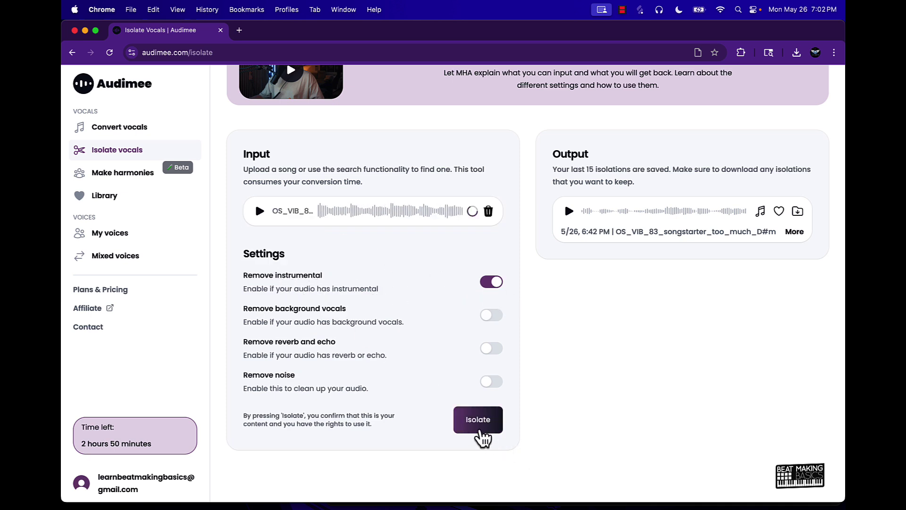
Step: Isolate vocals from OS_VIB_83, then play the input and the isolated output to compare
click(479, 421)
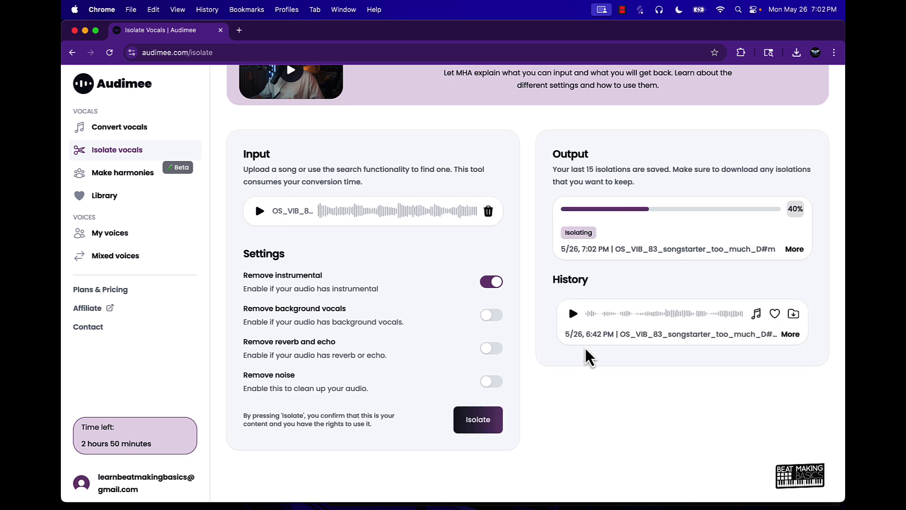
scroll(587, 357, up, 3)
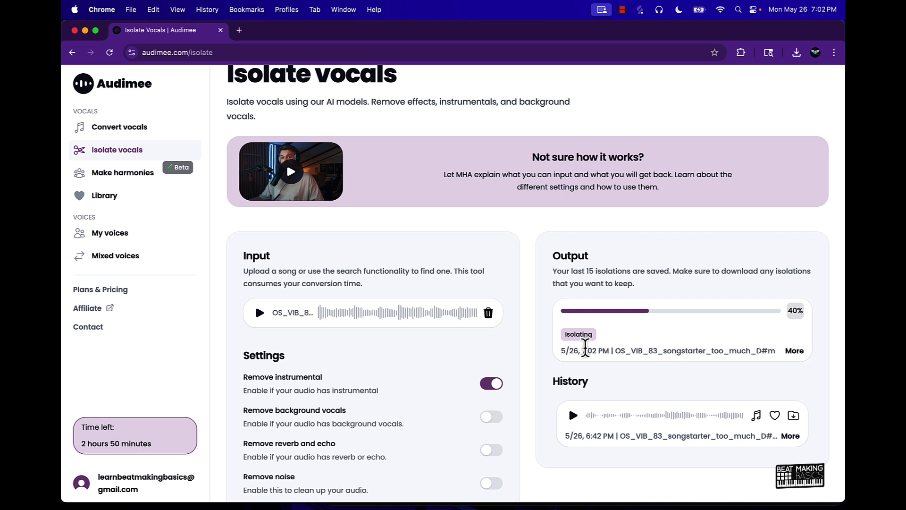
scroll(370, 448, down, 1)
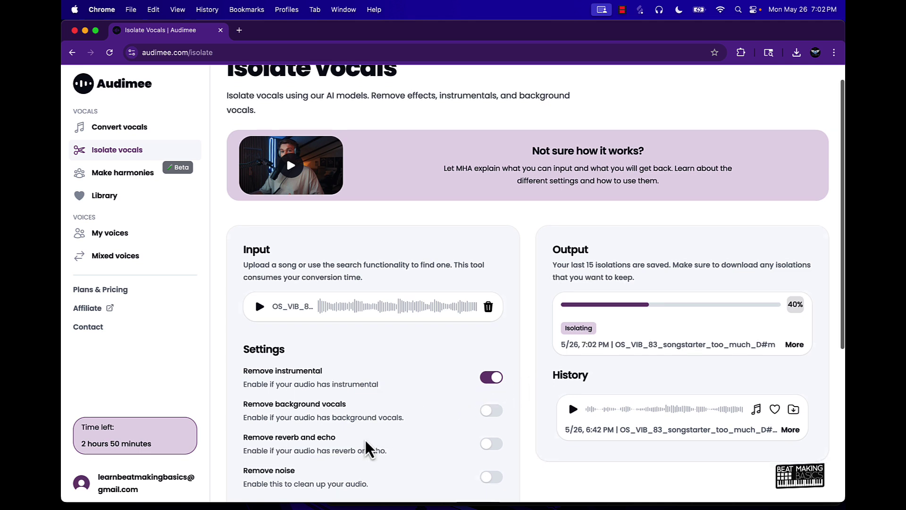
scroll(369, 448, down, 1)
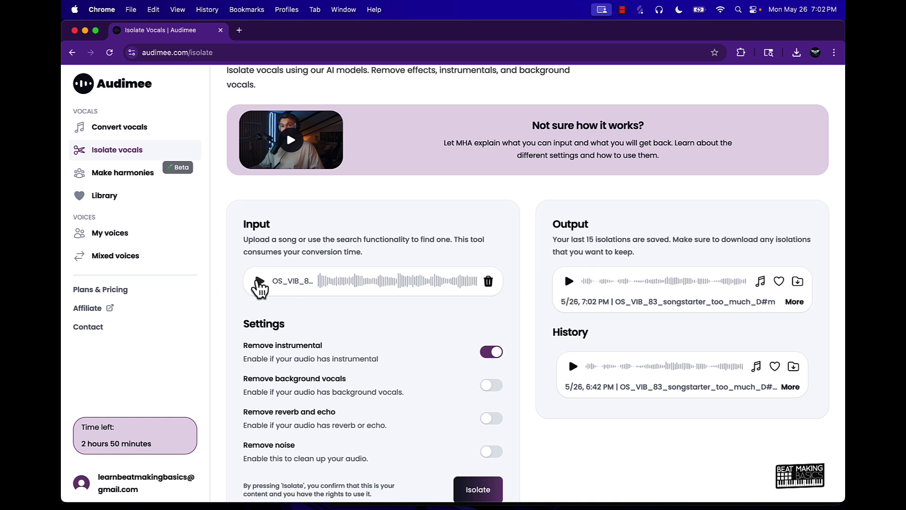
click(260, 281)
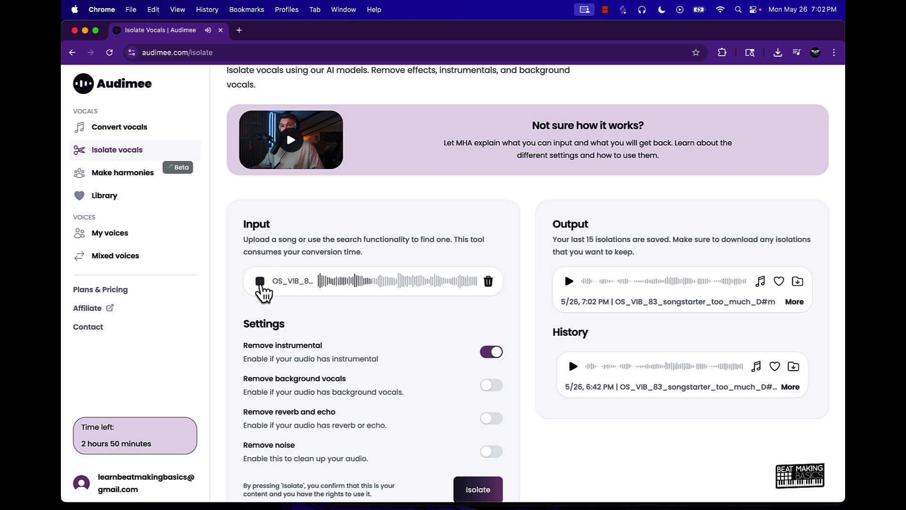
click(260, 282)
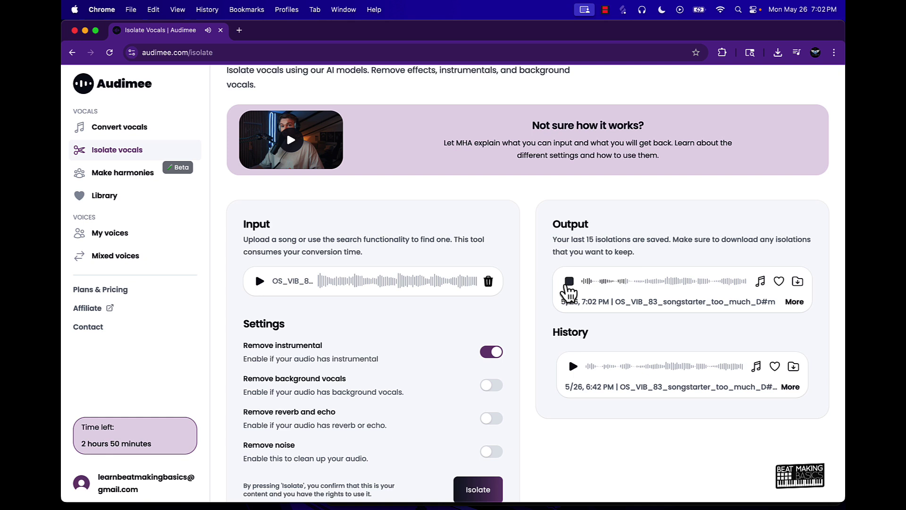
click(569, 283)
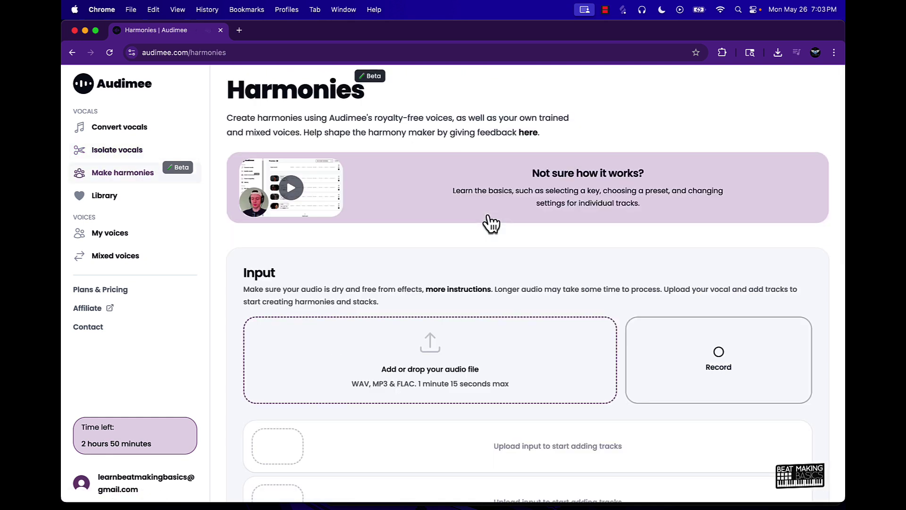
Step: Upload Ava Heatwave Ad Lib.wav as the harmony input and change the key to D Min
scroll(466, 234, down, 3)
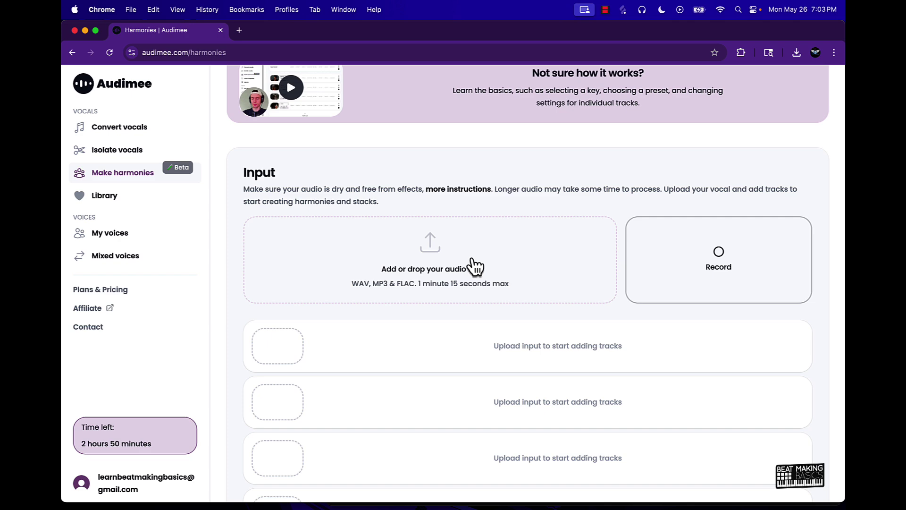
click(512, 268)
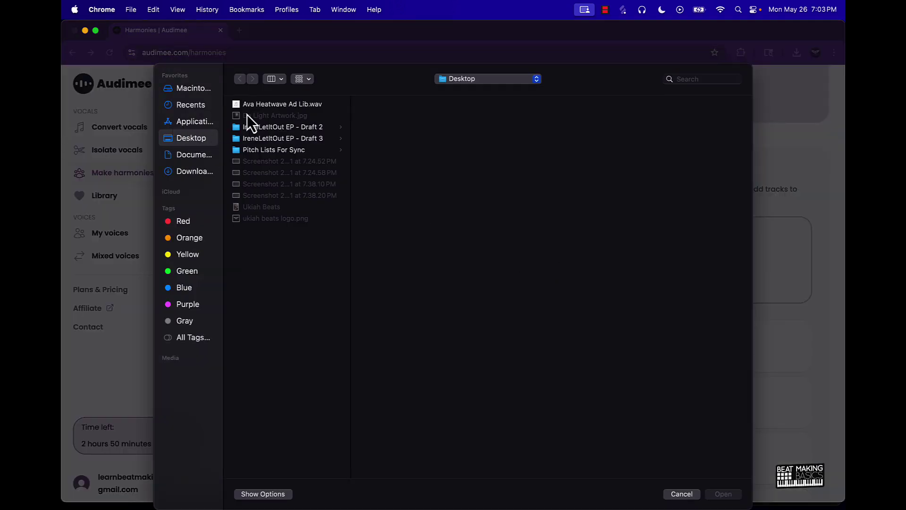
double_click(281, 103)
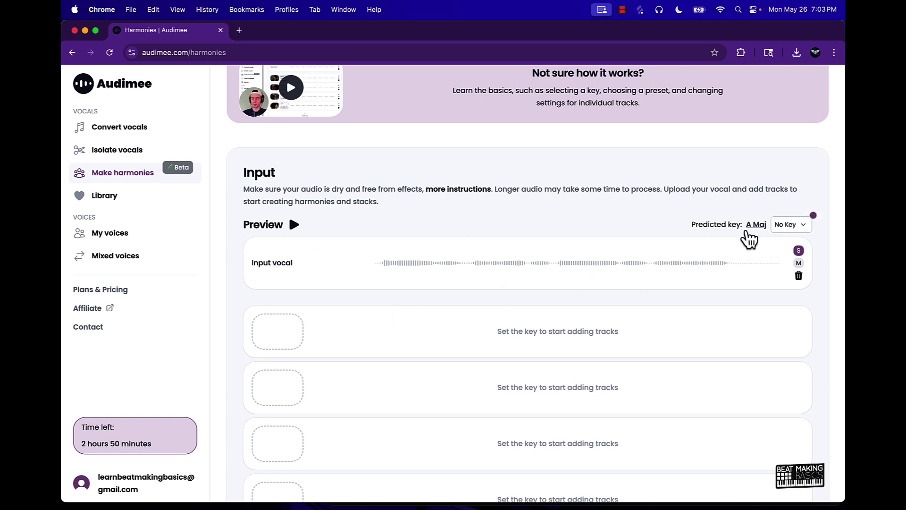
click(784, 226)
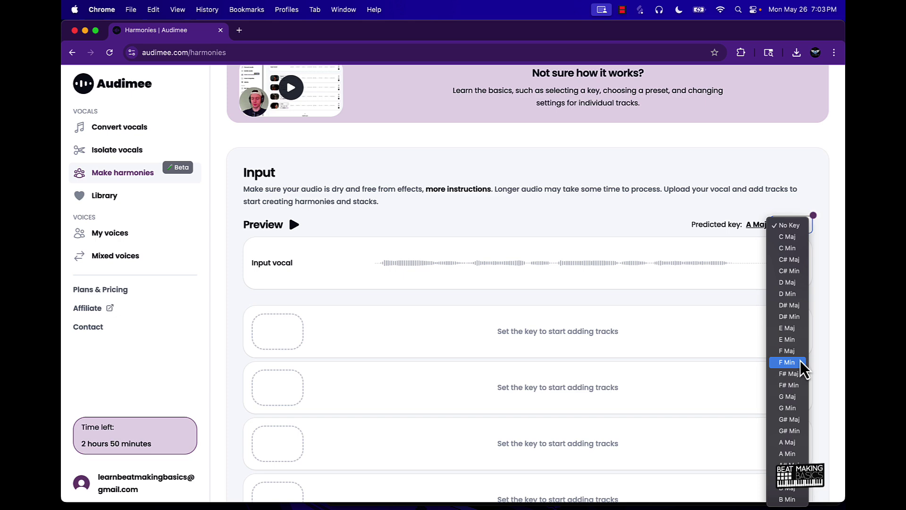
click(790, 294)
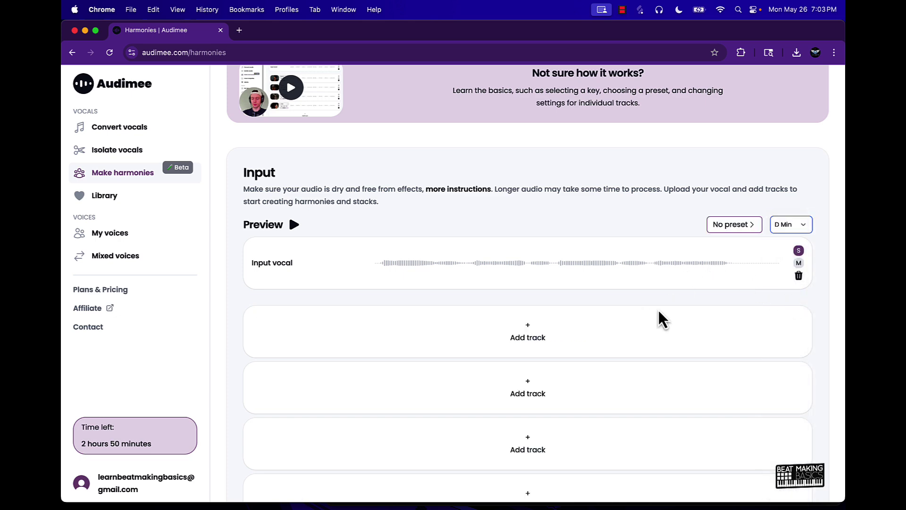
Step: Choose Airy Indie Harmony from the Select preset list
click(734, 227)
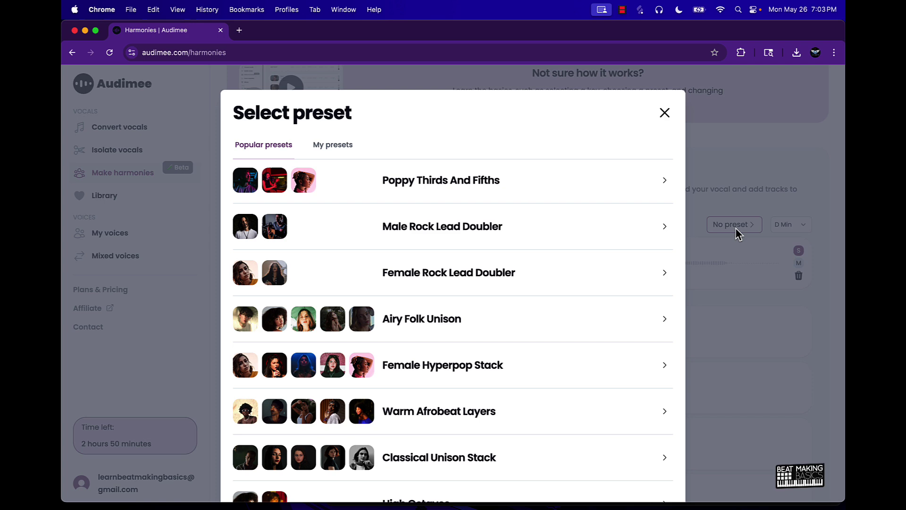
scroll(536, 305, down, 20)
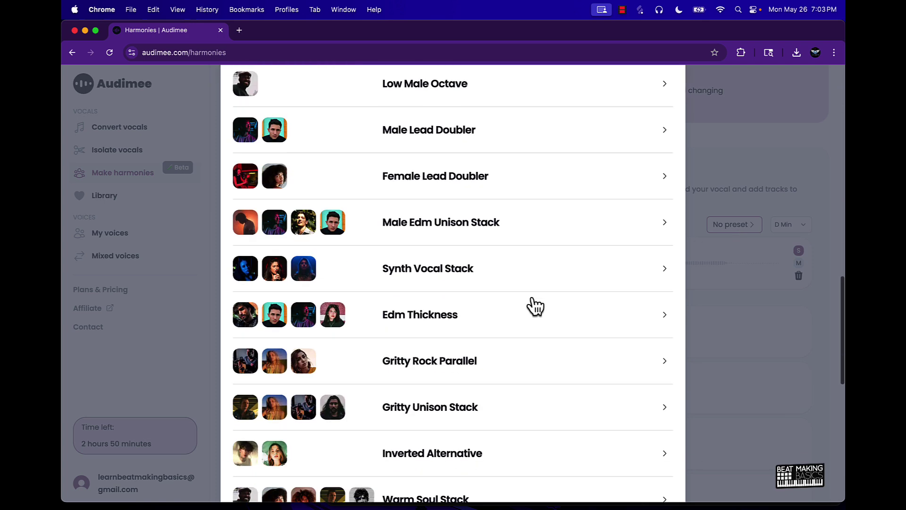
scroll(536, 306, up, 5)
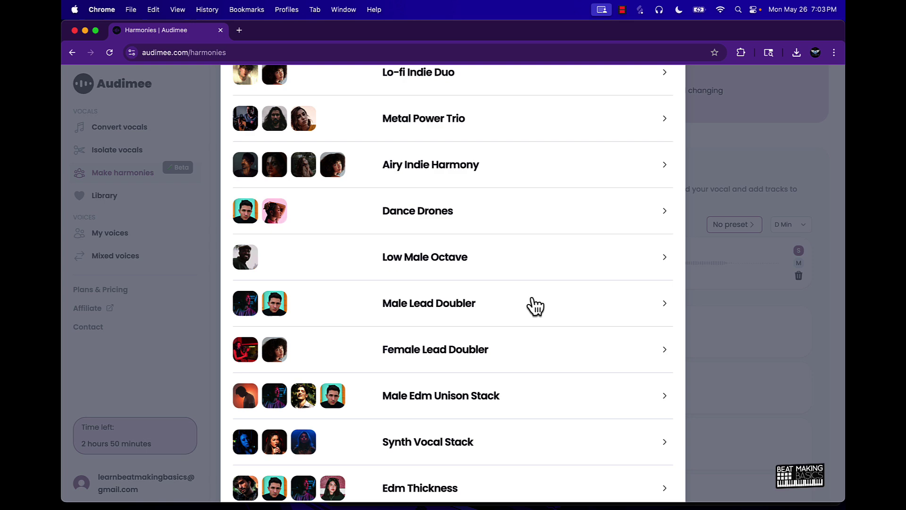
scroll(537, 306, up, 2)
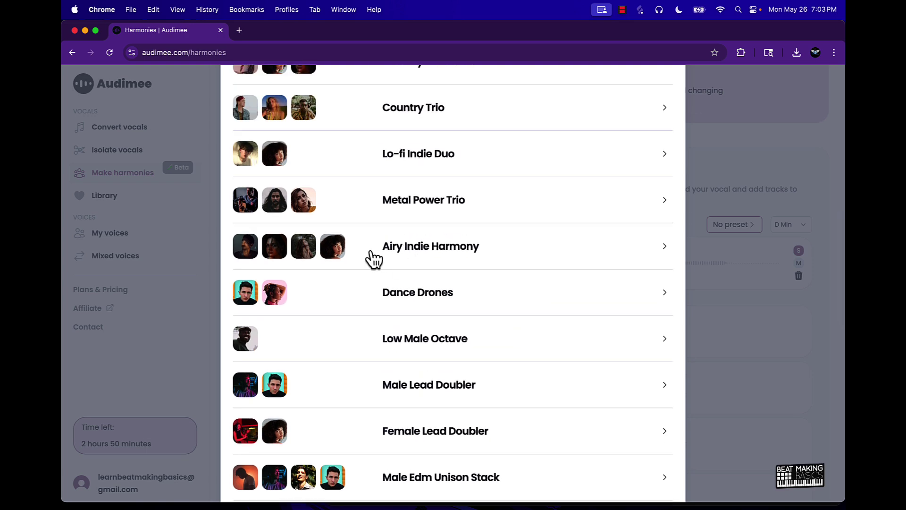
click(441, 259)
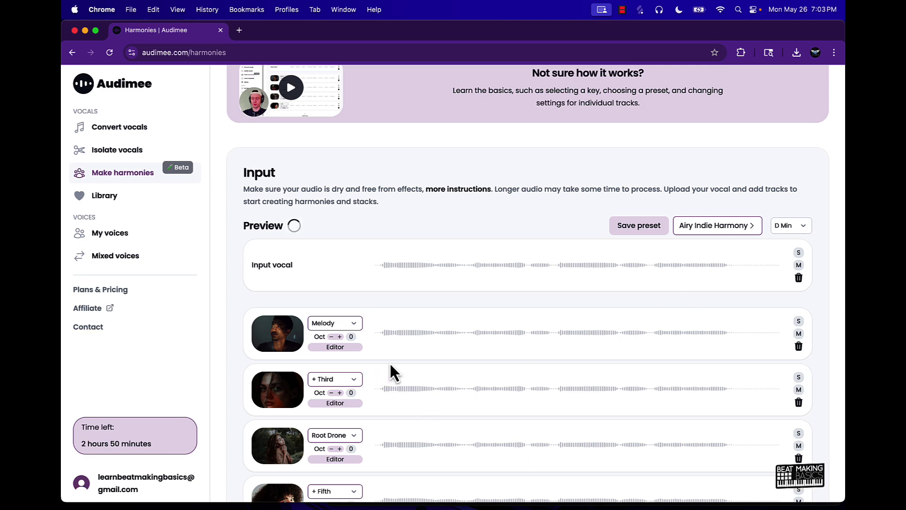
Step: Preview the Airy Indie Harmony stack
scroll(389, 361, down, 5)
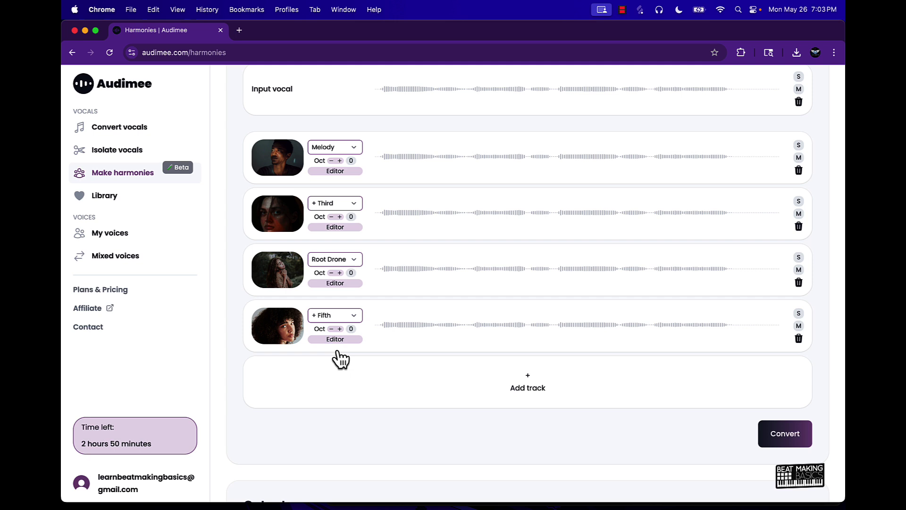
scroll(352, 193, up, 4)
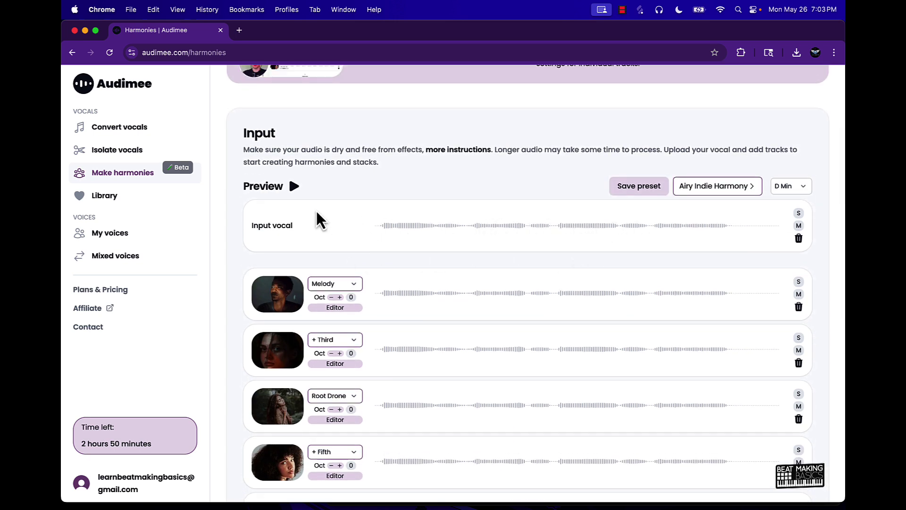
click(294, 186)
Step: Mute Melody, + Third and Root Drone, solo the input vocal, and replay the preview
scroll(347, 335, down, 2)
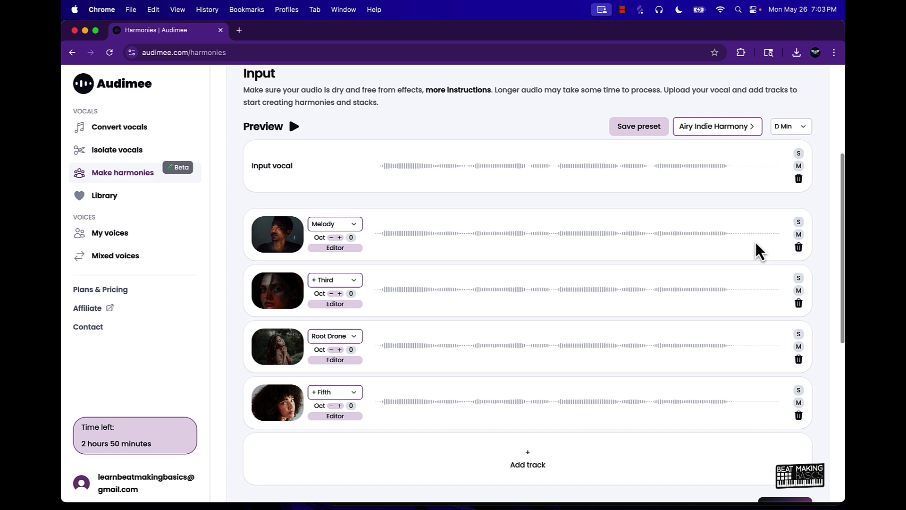
click(798, 234)
click(798, 291)
click(799, 347)
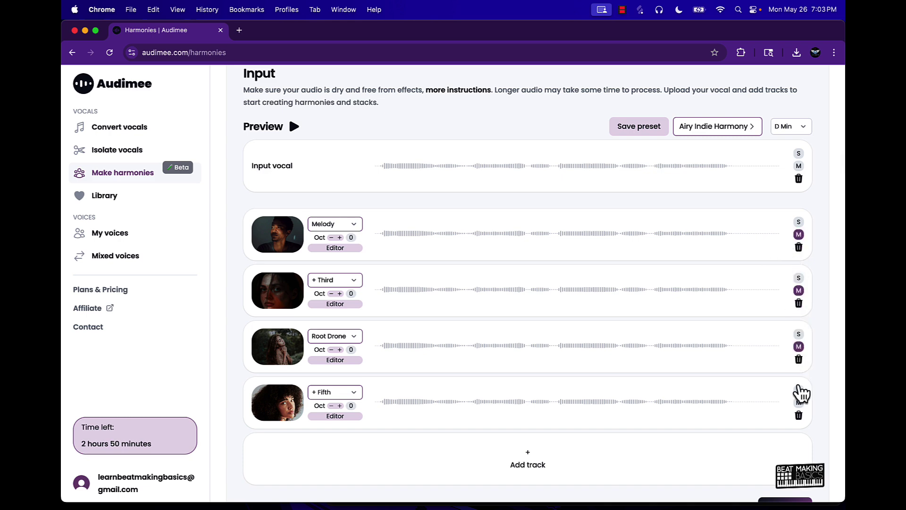
click(799, 153)
scroll(590, 284, up, 4)
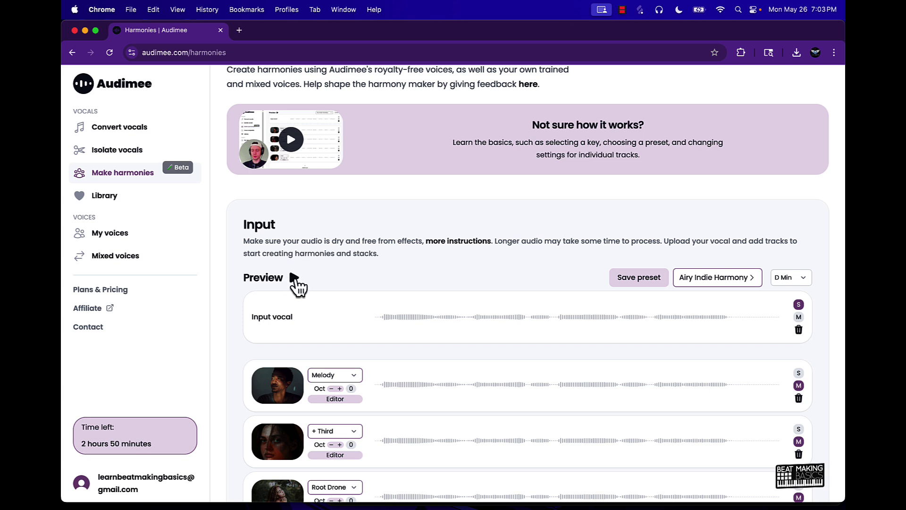
click(294, 278)
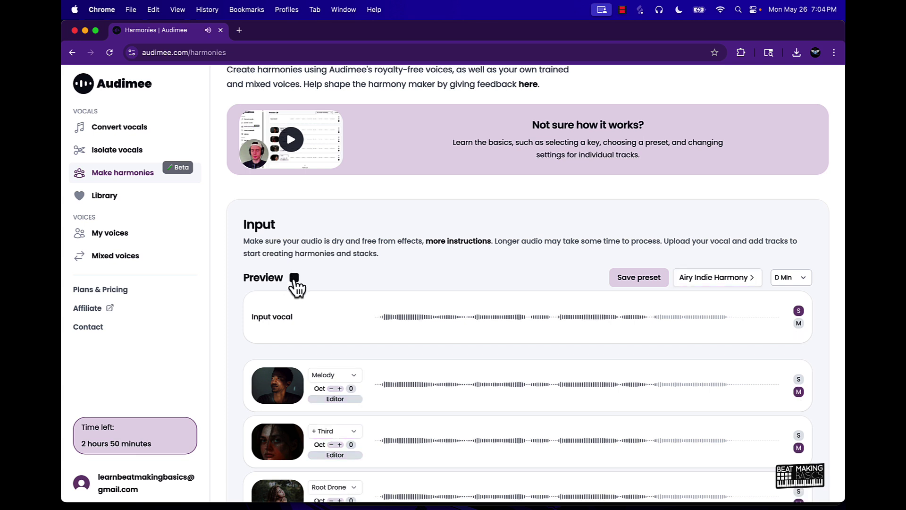
scroll(480, 321, down, 3)
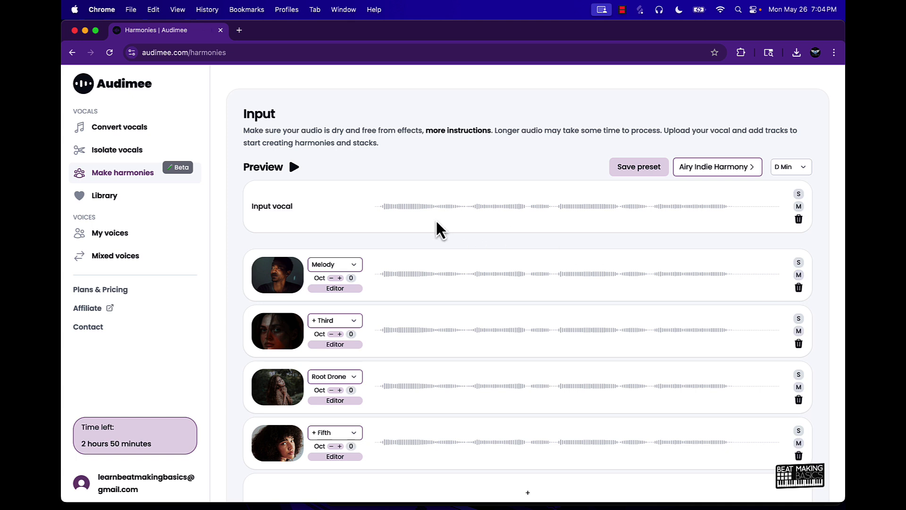
click(294, 167)
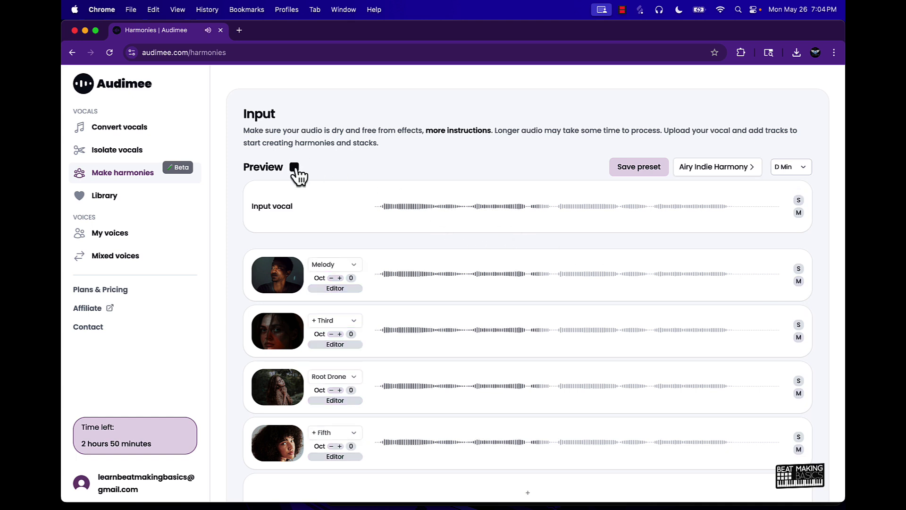
click(294, 168)
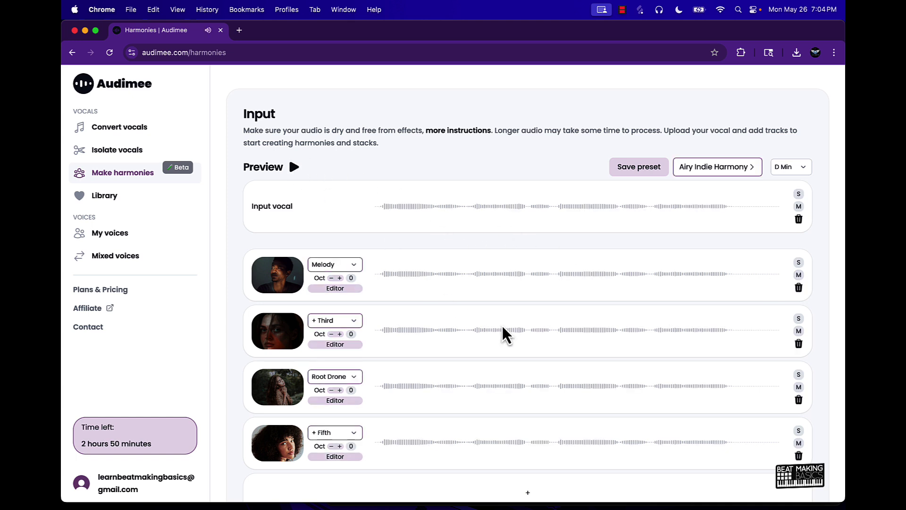
Step: Open the Melody voice's pitch editor and close it again
click(341, 288)
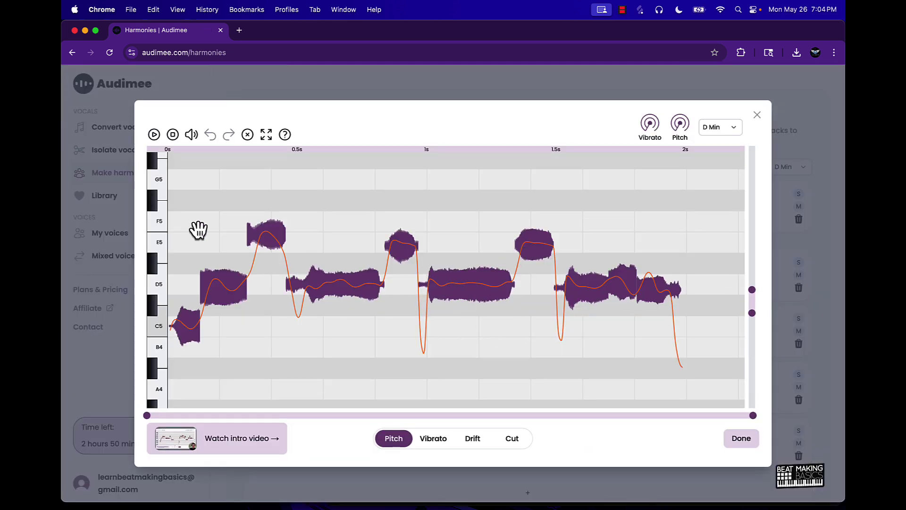
click(757, 114)
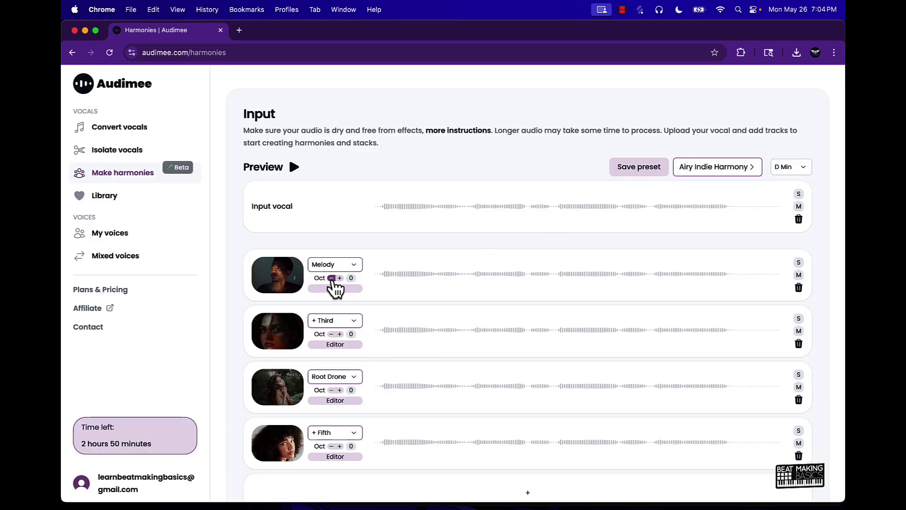
scroll(511, 447, down, 2)
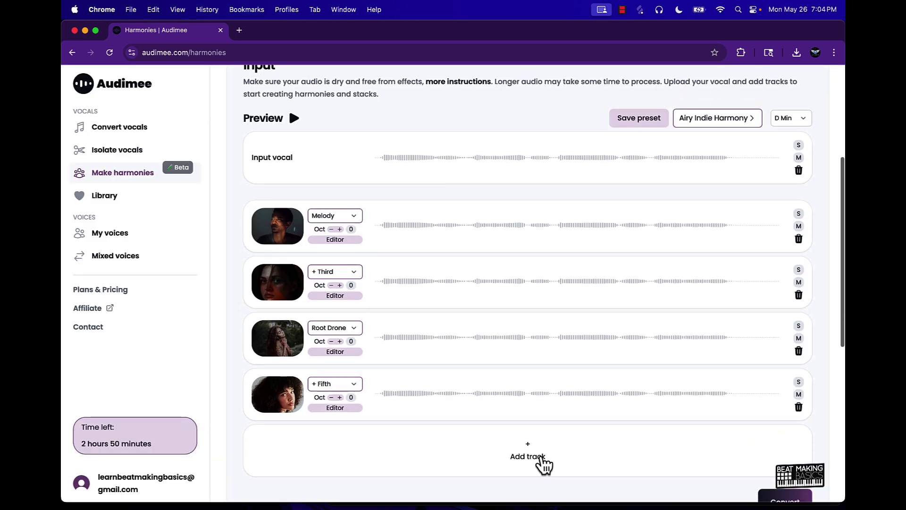
Step: Add a track, then delete it along with the + Fifth and Root Drone tracks
click(528, 456)
scroll(528, 450, down, 3)
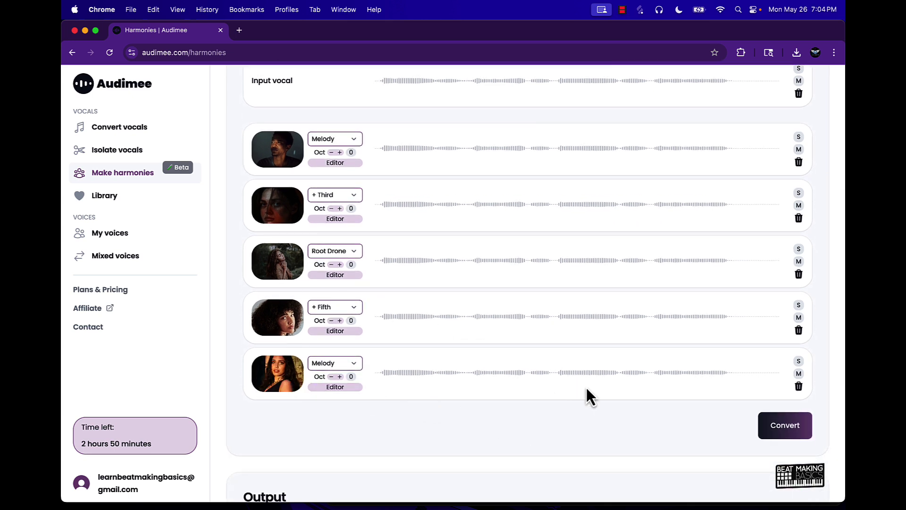
click(798, 386)
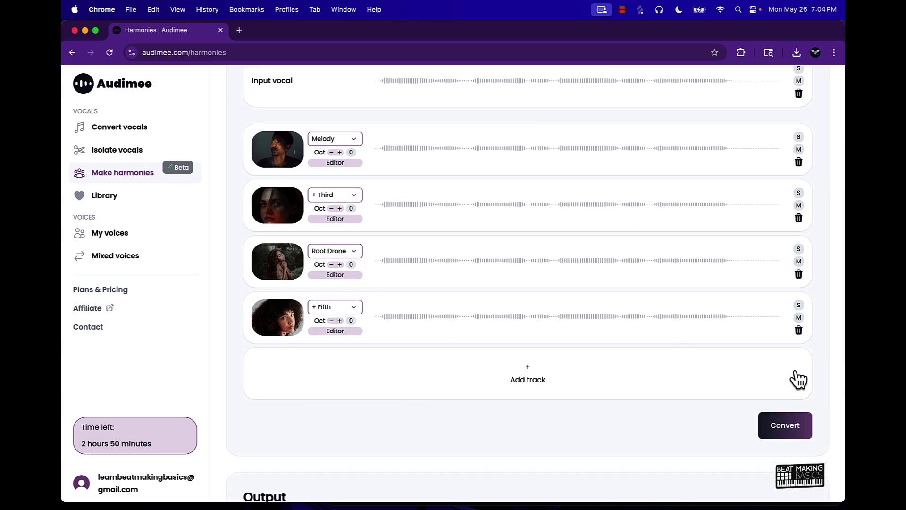
click(799, 330)
click(798, 274)
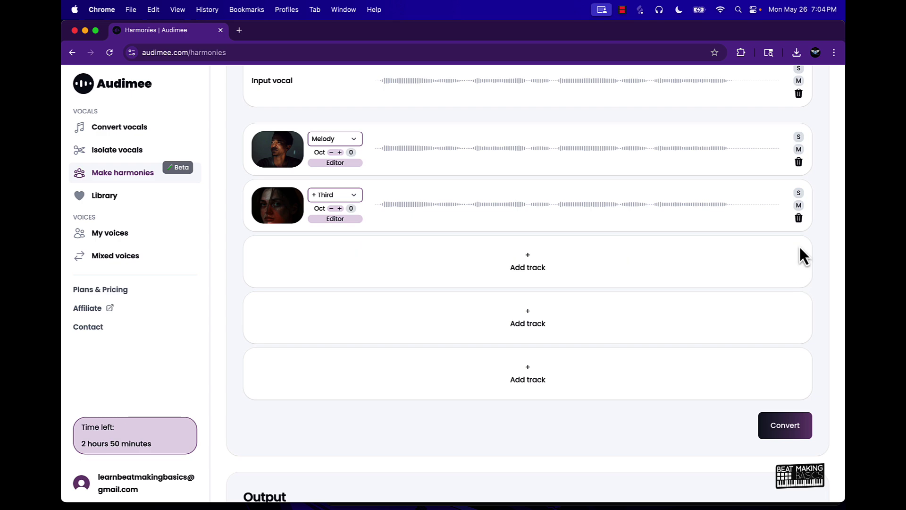
Step: Delete the + Third and Melody tracks and remove the current input vocal
click(799, 218)
click(798, 163)
scroll(798, 174, up, 2)
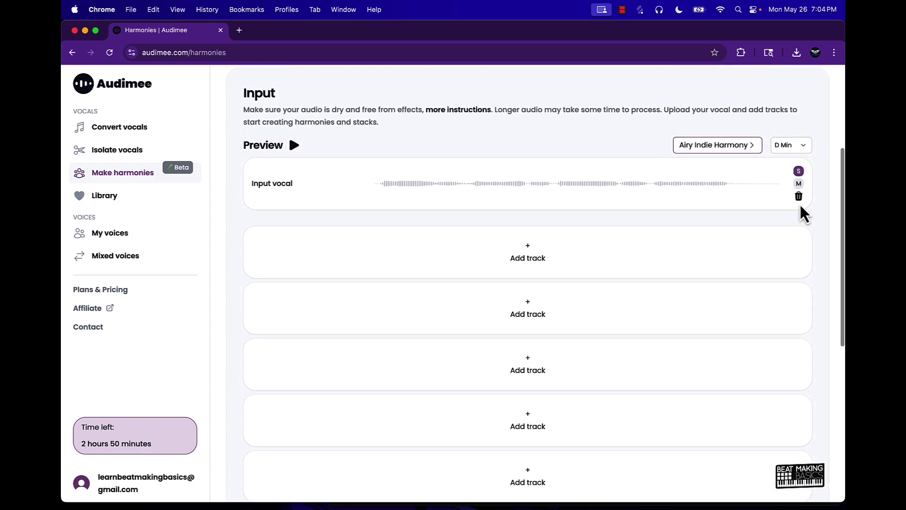
click(799, 197)
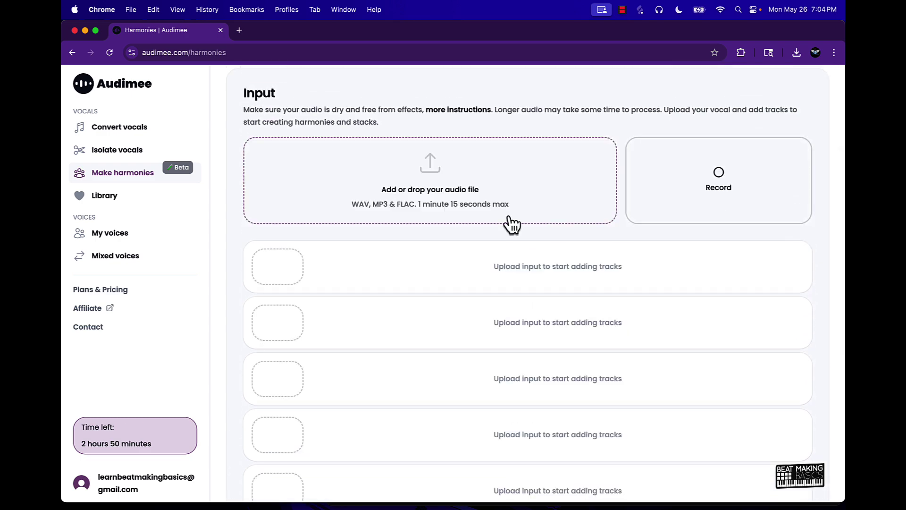
Step: Load Ava Heatwave Ad Lib.wav as the input vocal and set the key to C Min
click(406, 208)
click(255, 101)
double_click(254, 101)
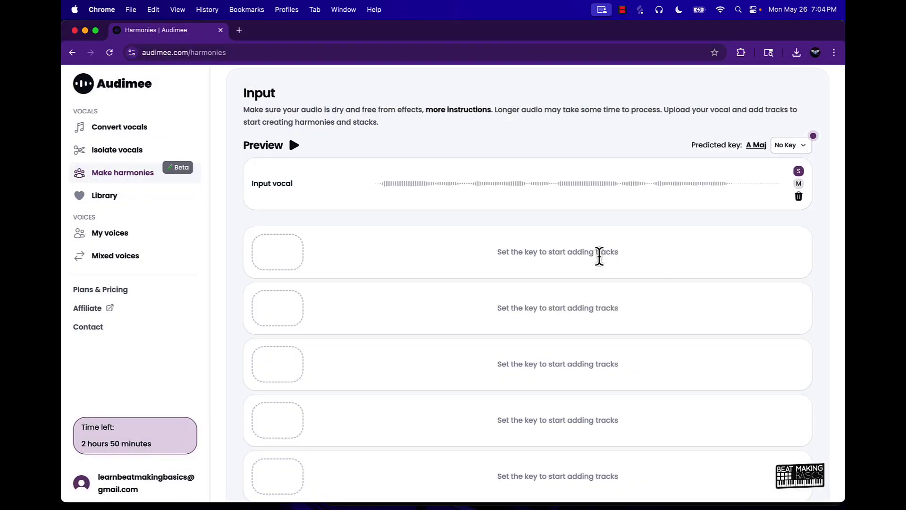
click(787, 146)
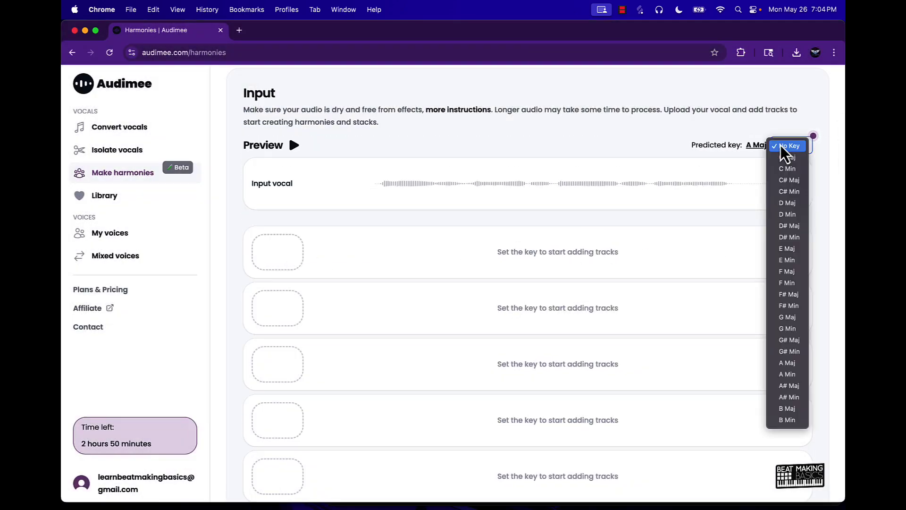
click(792, 169)
Step: Add five Melody voice tracks and convert the five-voice harmony stack
click(521, 259)
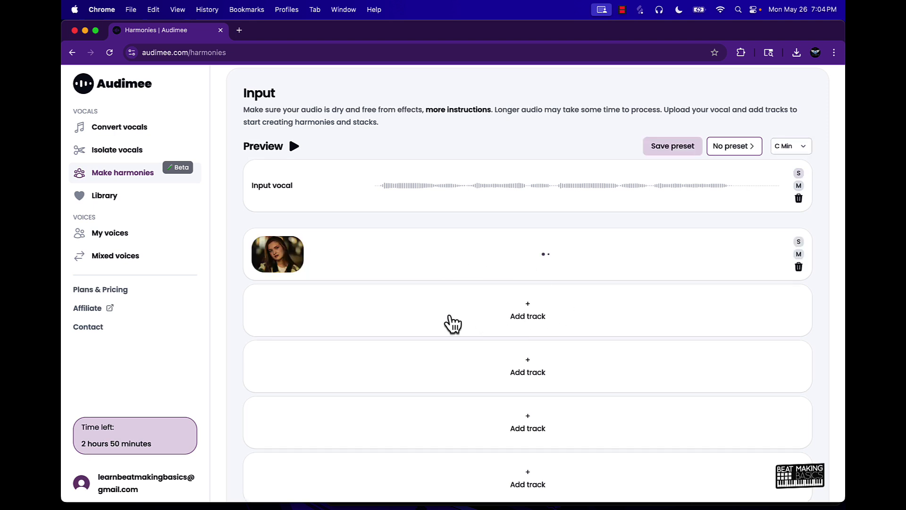
click(550, 319)
click(524, 377)
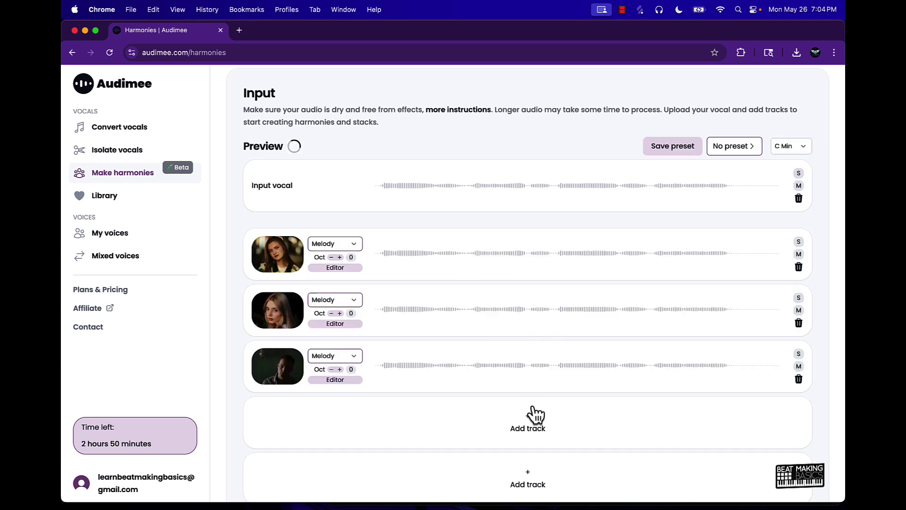
click(536, 421)
scroll(535, 418, down, 3)
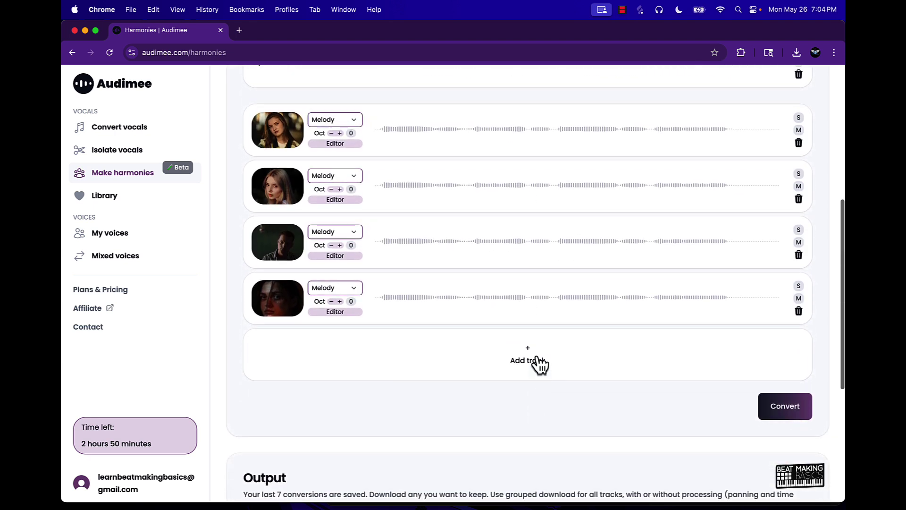
click(537, 359)
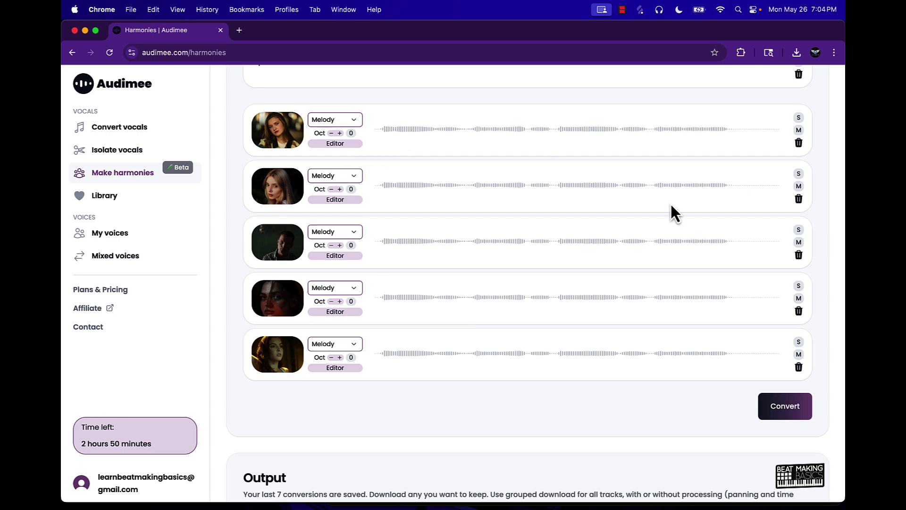
click(784, 412)
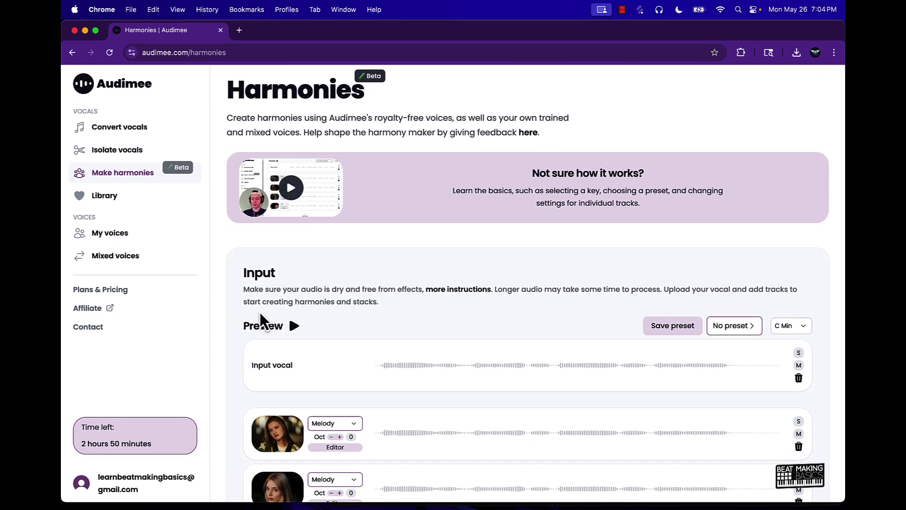
click(294, 328)
scroll(390, 325, down, 4)
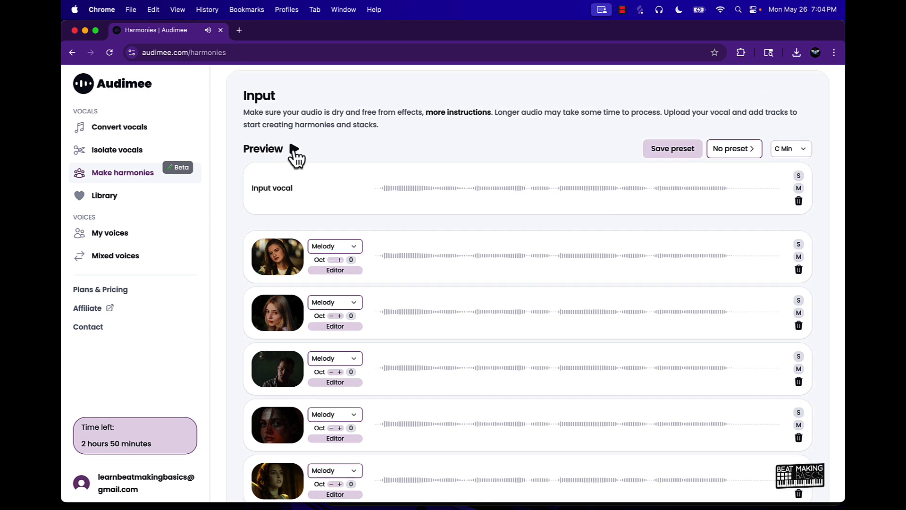
click(294, 148)
click(294, 149)
Step: Switch to the Convert vocals page and remove the Ava Heatwave input file
click(129, 135)
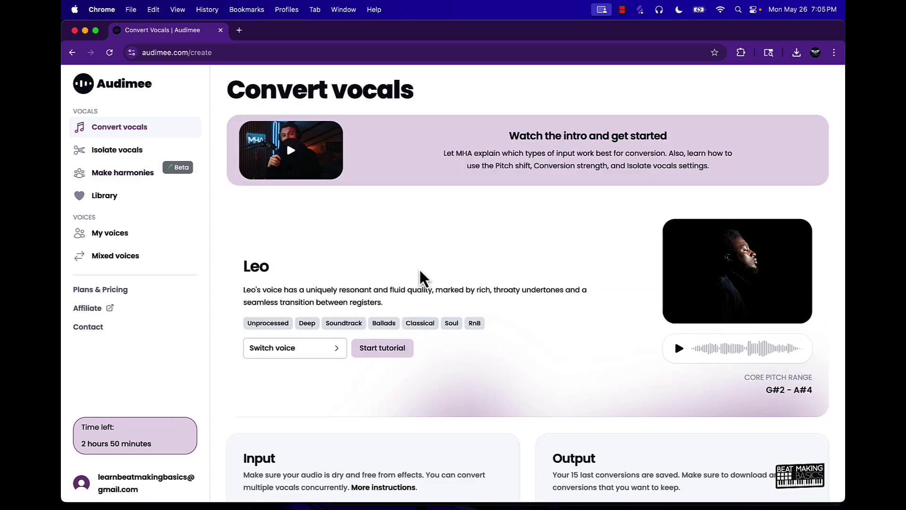
scroll(420, 274, down, 4)
scroll(422, 284, down, 2)
click(481, 304)
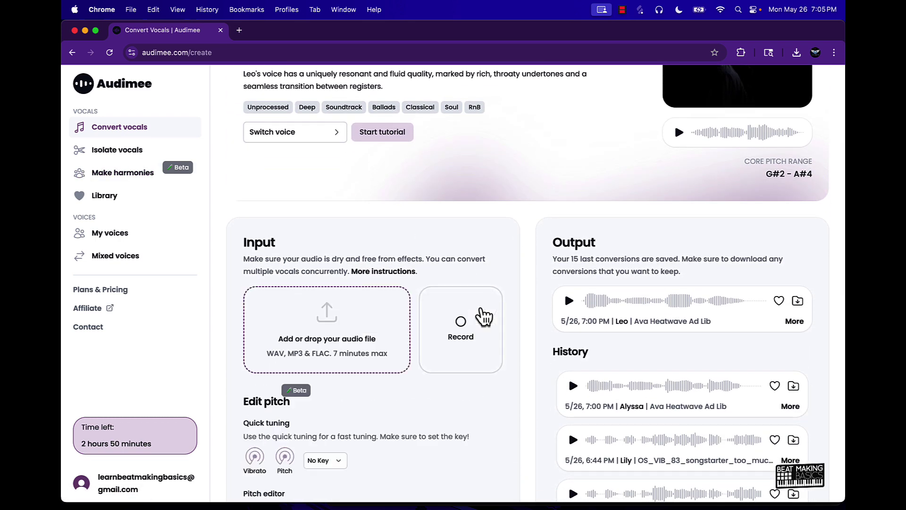